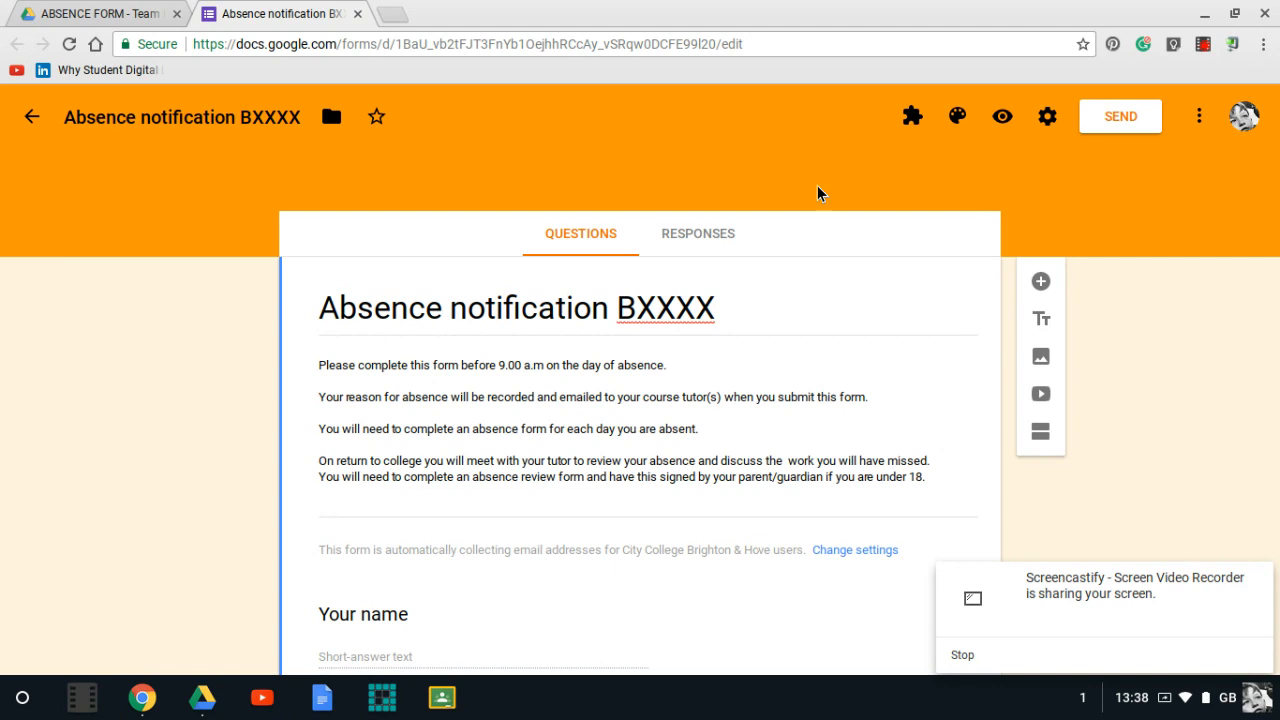
# - Change the form's title to Absence notification B1520
pyautogui.click(718, 305)
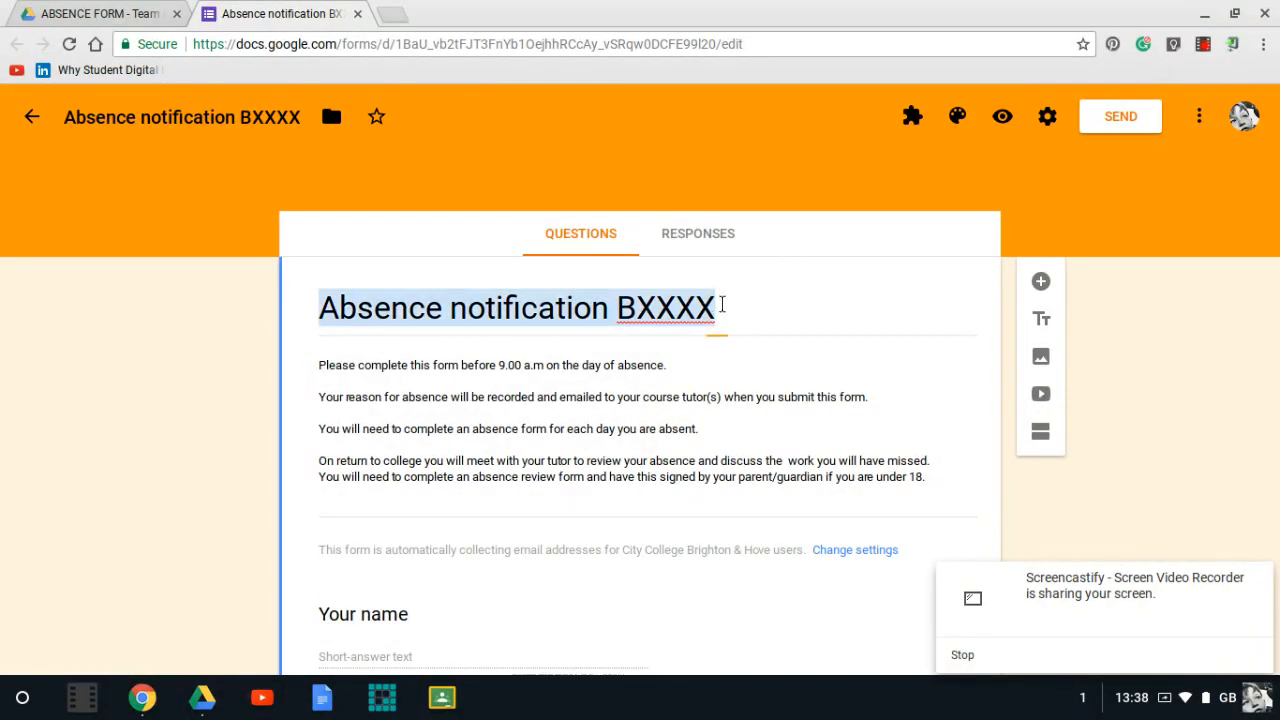
pyautogui.click(725, 307)
pyautogui.moveTo(725, 309); pyautogui.dragTo(640, 309)
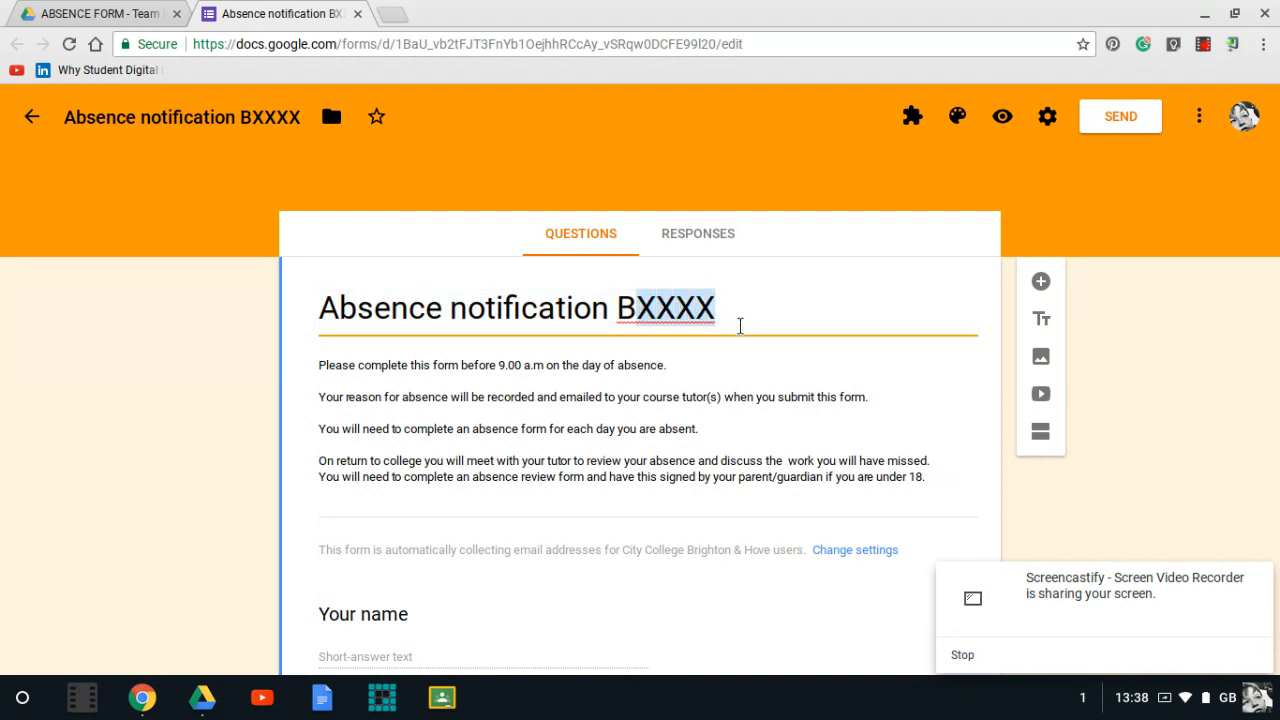
pyautogui.write('152')
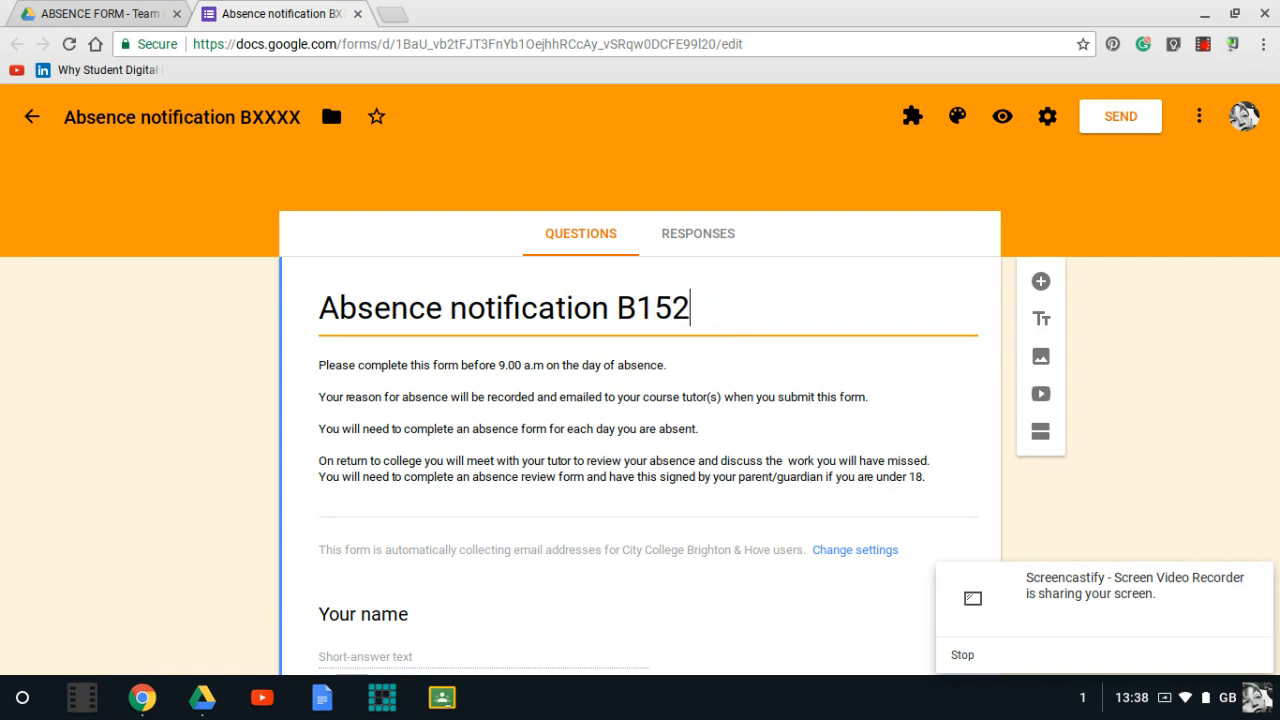
pyautogui.write('0')
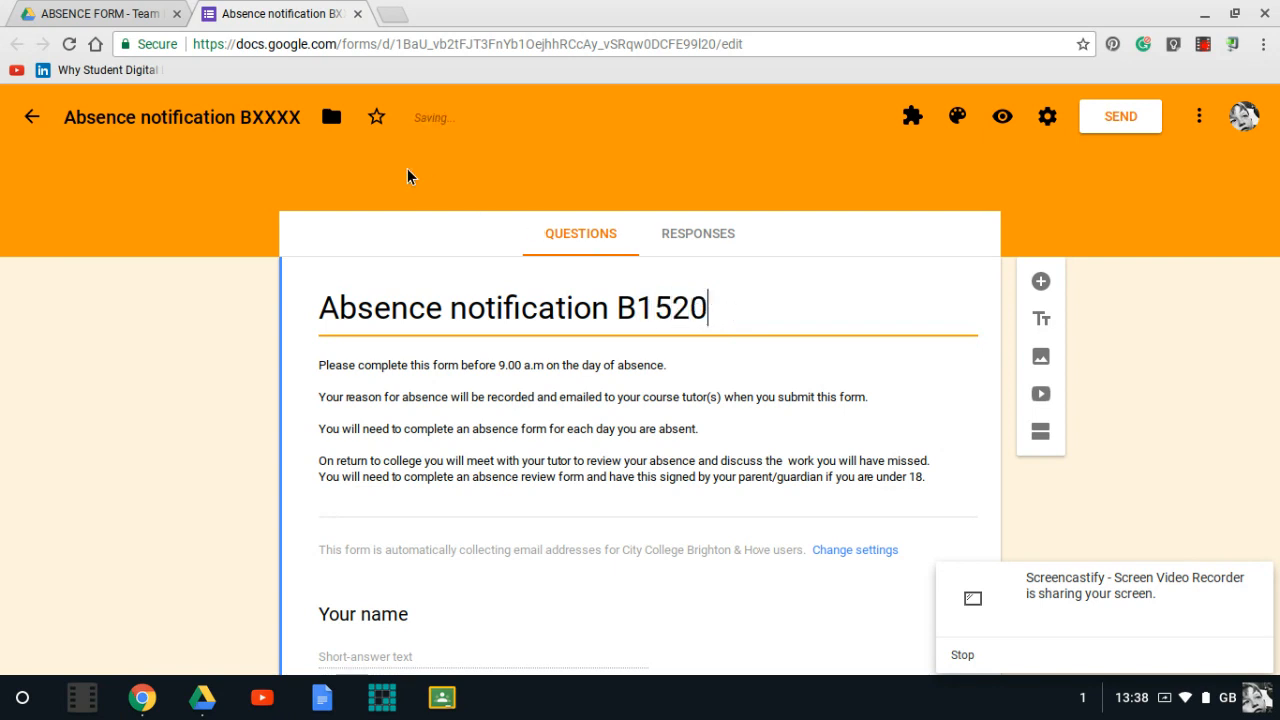
# - Rename the form file to Absence notification B1520
pyautogui.moveTo(304, 117); pyautogui.dragTo(252, 118)
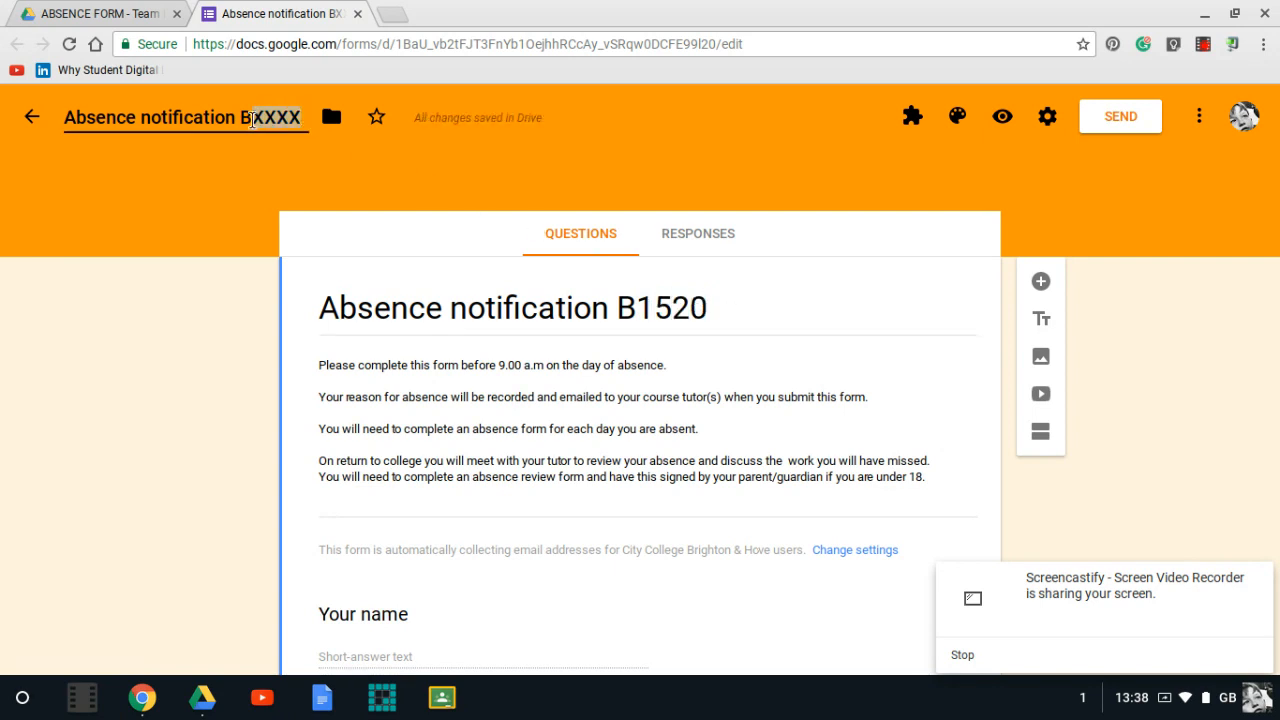
pyautogui.write('15')
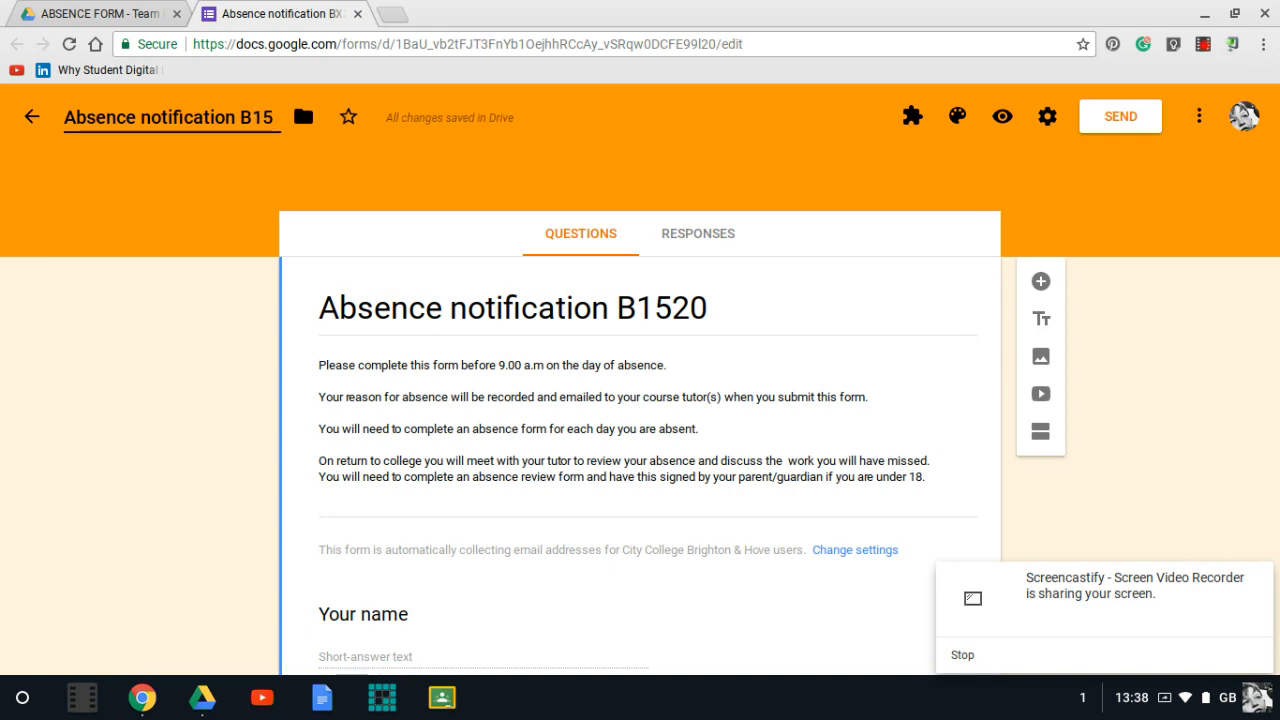
pyautogui.write('20')
pyautogui.click(711, 148)
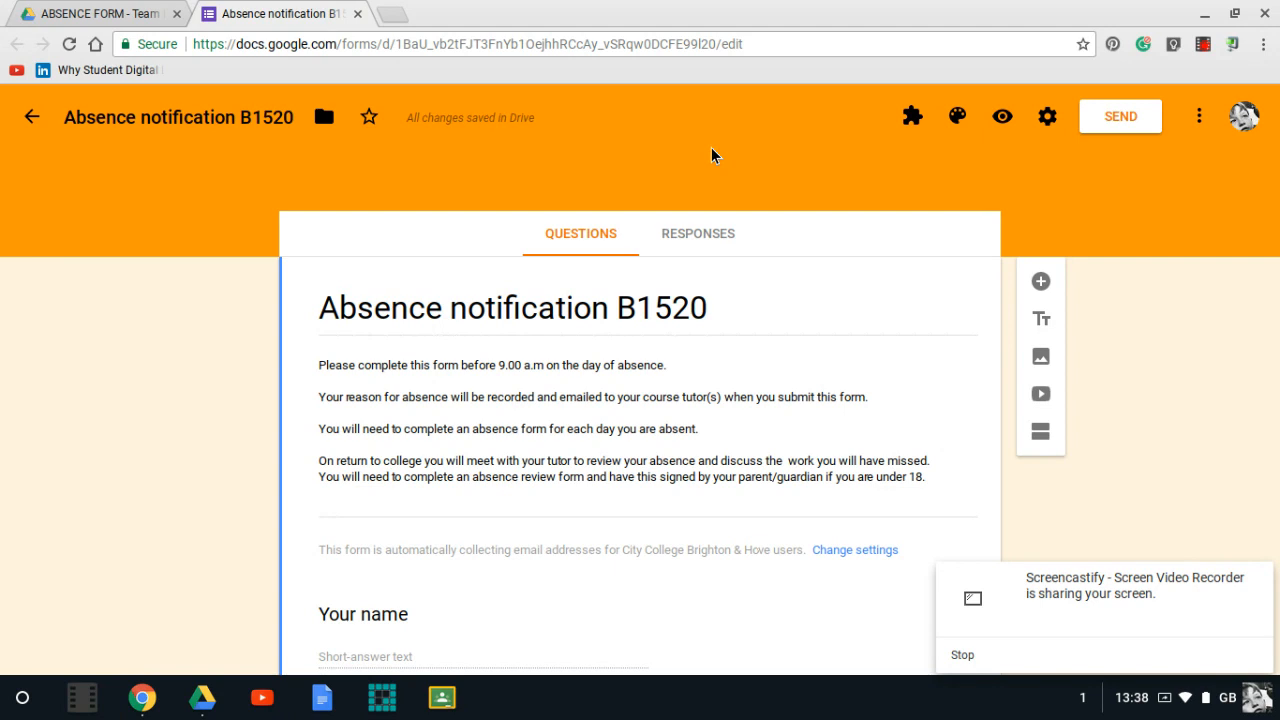
# - Save the default preferences with Collect email addresses and Make questions required checked
pyautogui.click(1199, 119)
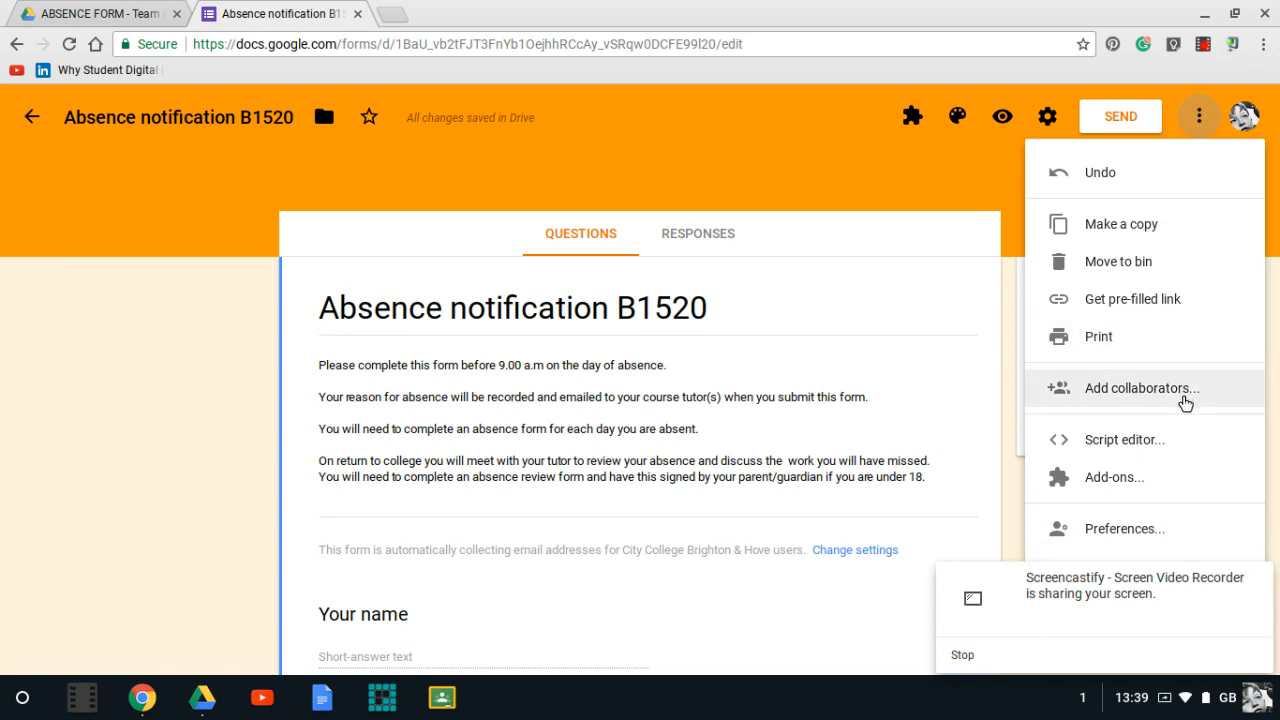
pyautogui.click(1166, 531)
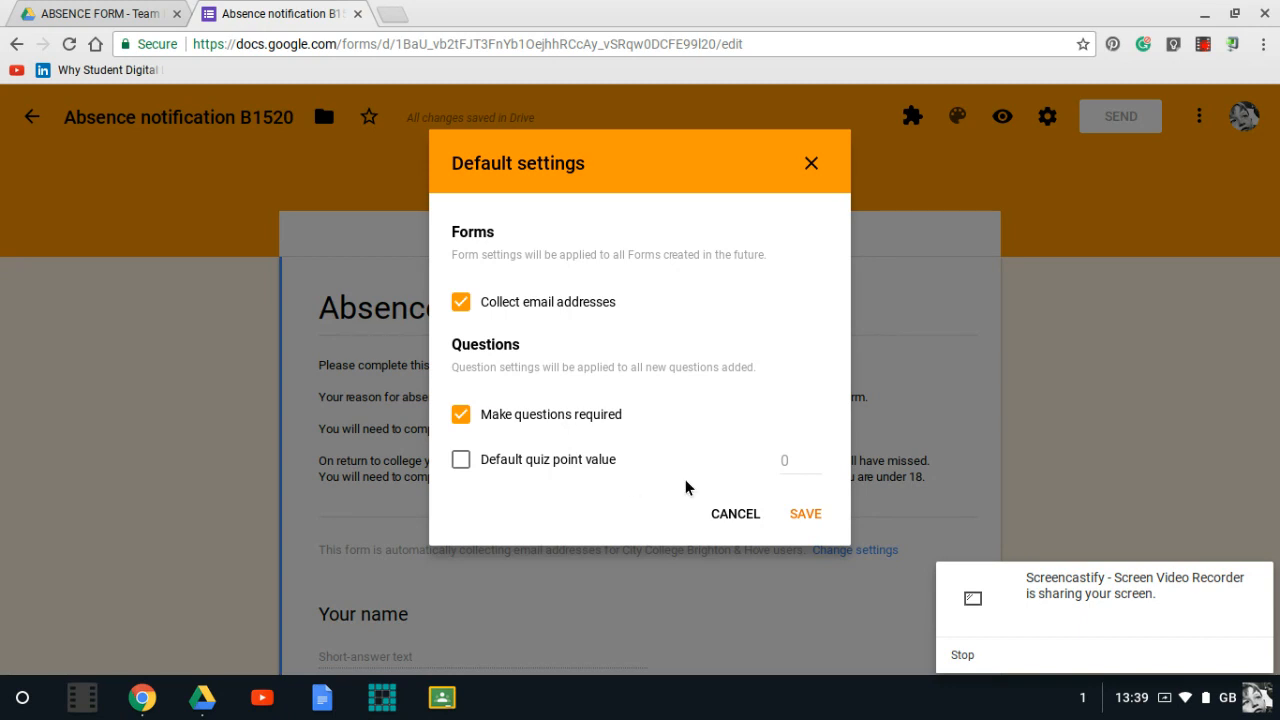
pyautogui.click(805, 515)
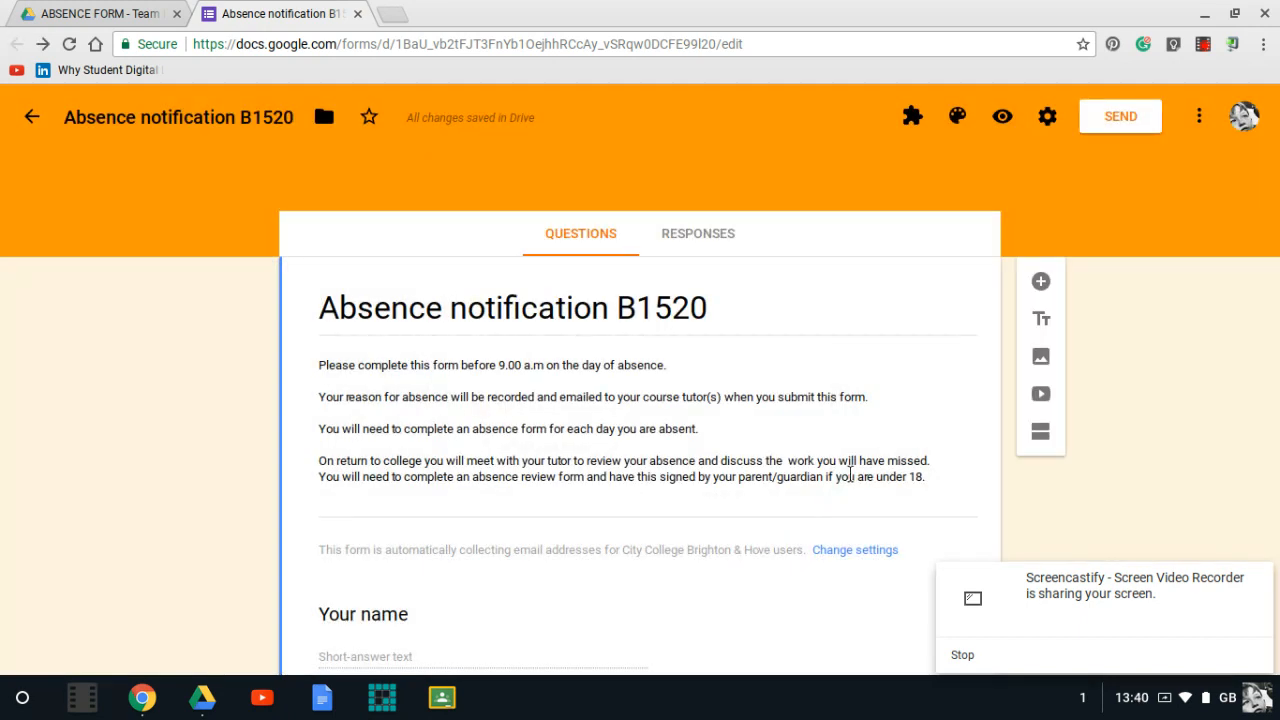
# - In the form settings, turn off Restrict to City College Brighton & Hove users and save
pyautogui.click(1047, 117)
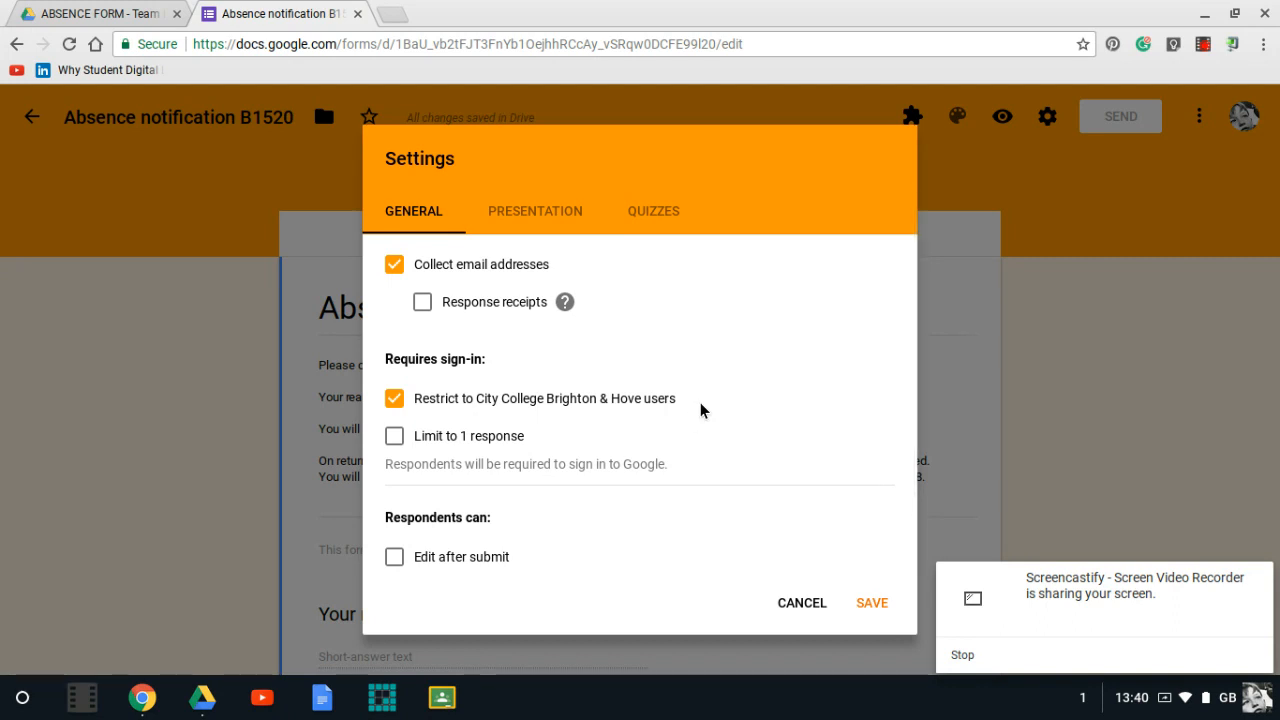
pyautogui.click(395, 400)
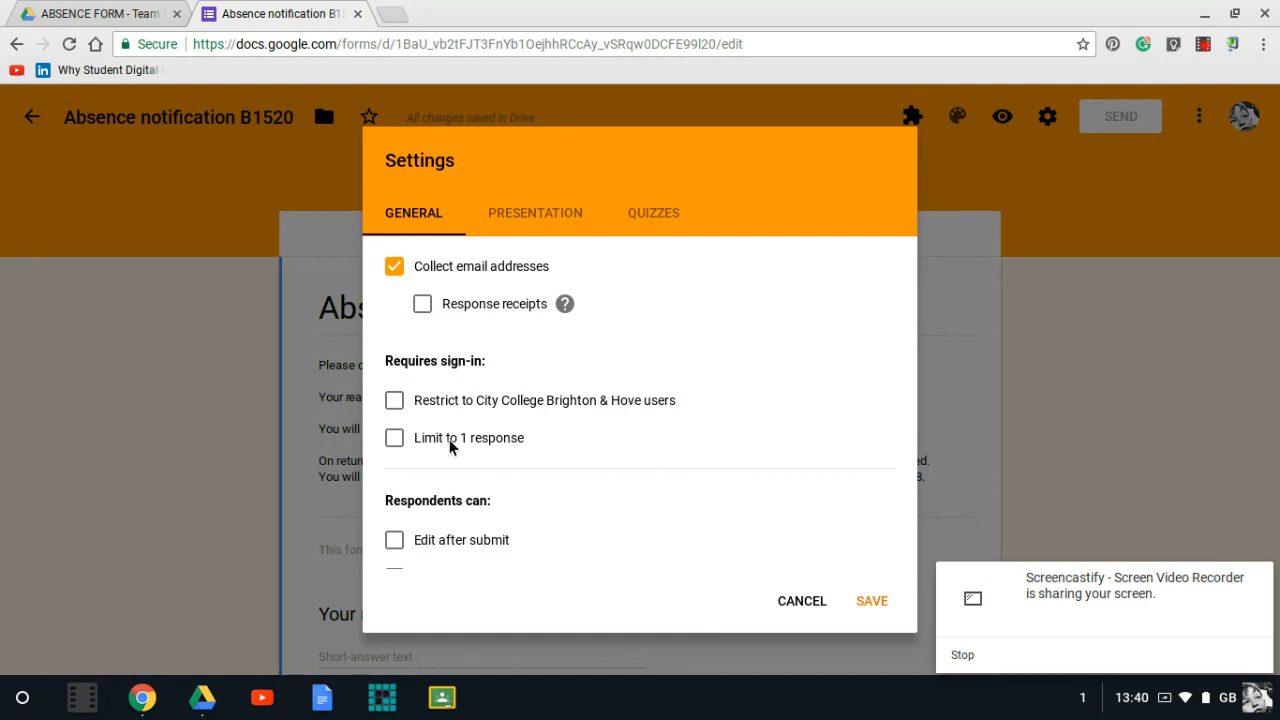
pyautogui.scroll(-2, 503, 470)
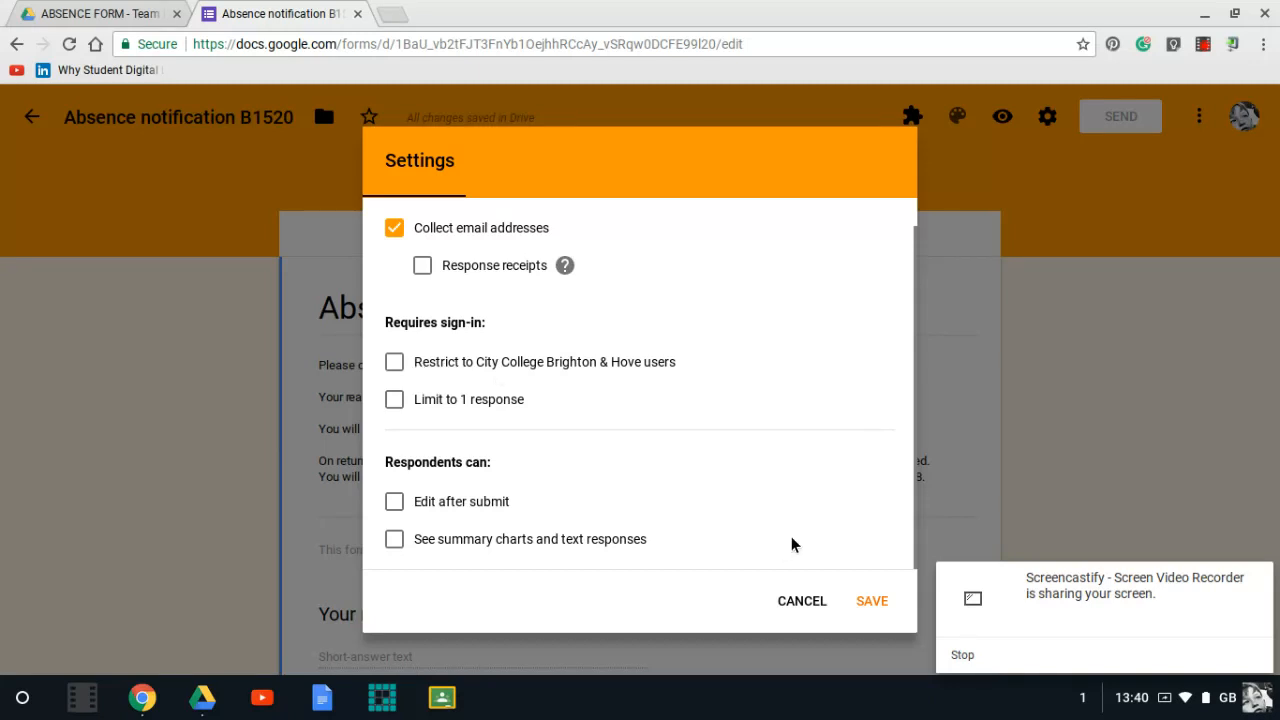
pyautogui.click(874, 602)
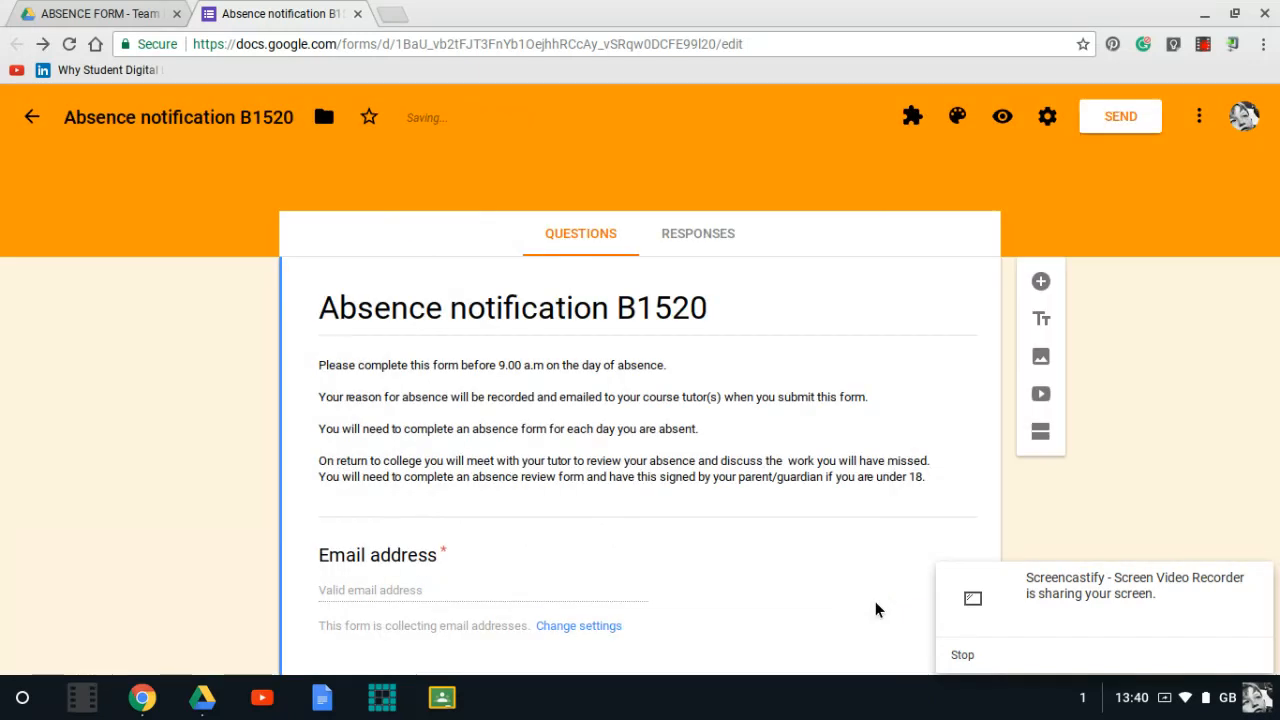
# - Preview the form and scroll through its questions before returning to the editor
pyautogui.scroll(-1, 860, 586)
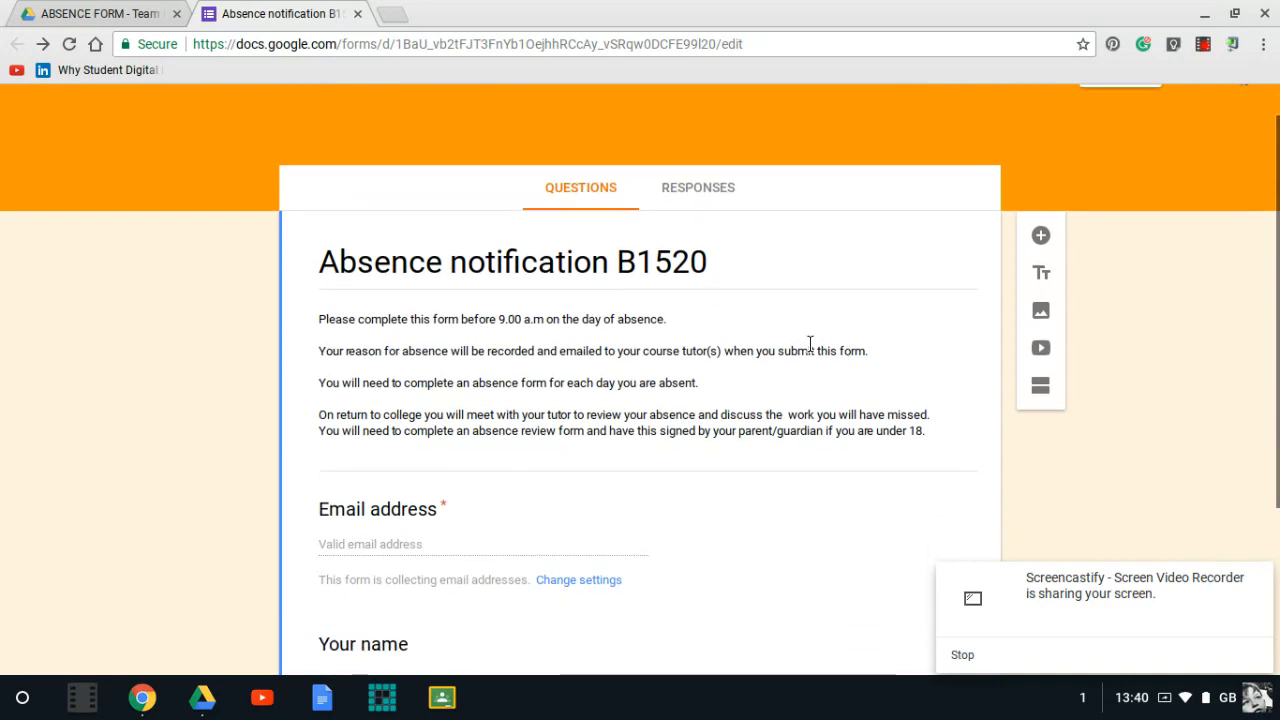
pyautogui.scroll(1, 810, 344)
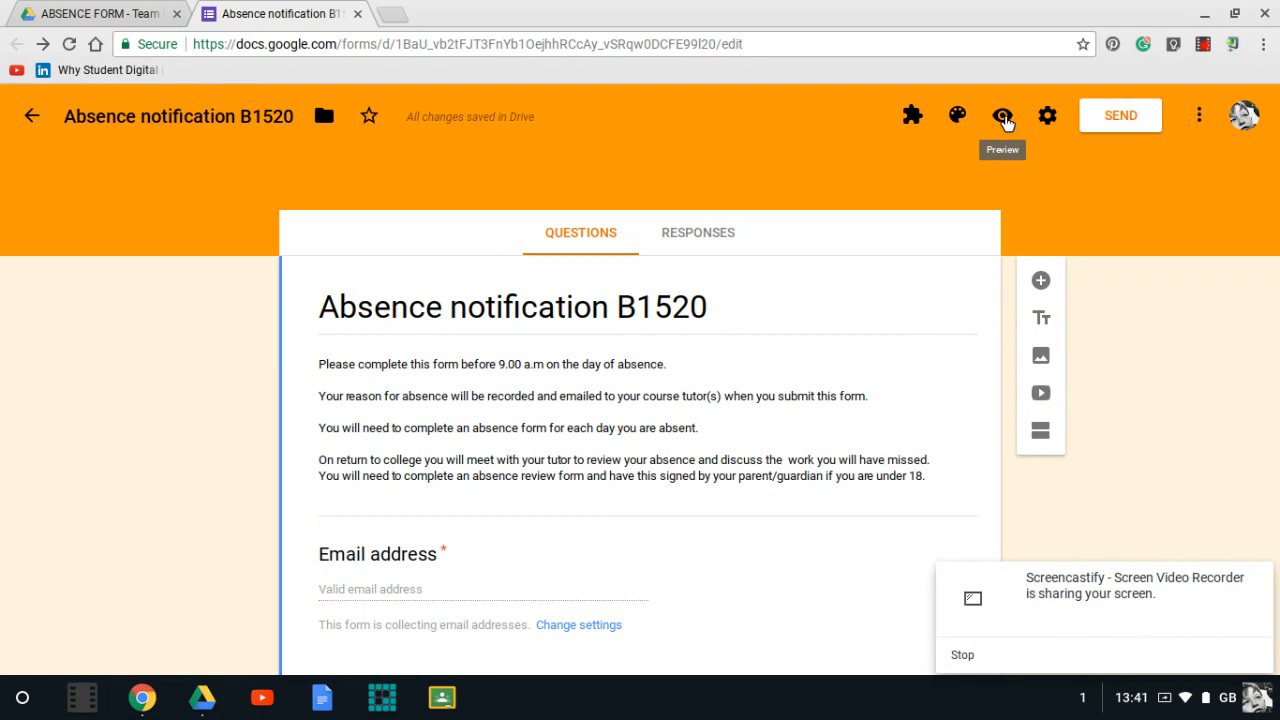
pyautogui.click(1004, 116)
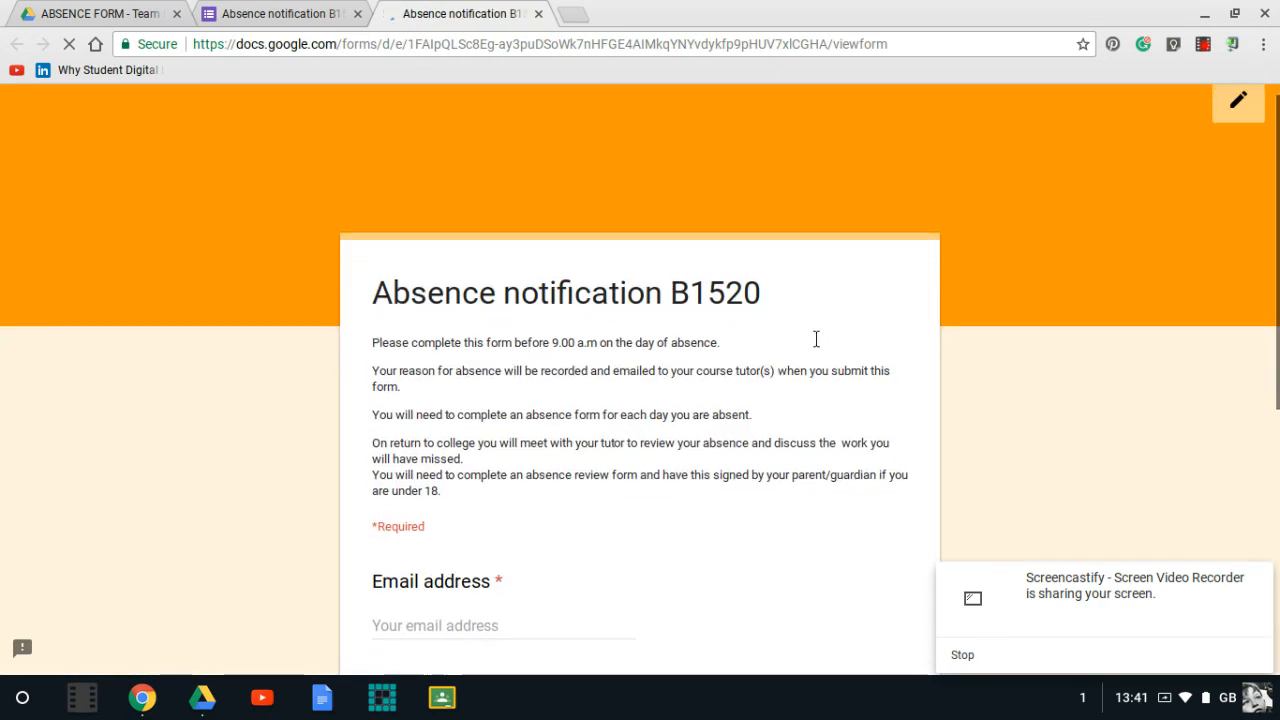
pyautogui.scroll(-3, 816, 339)
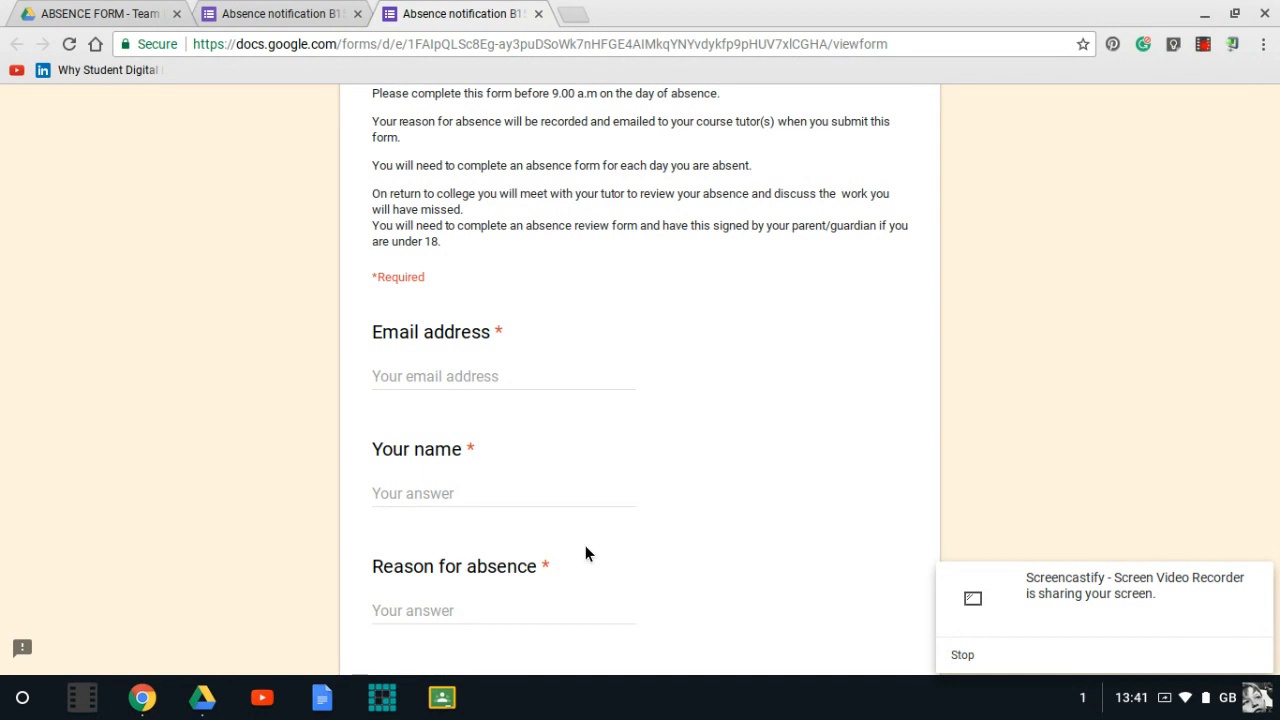
pyautogui.scroll(2, 587, 552)
pyautogui.scroll(-1, 589, 551)
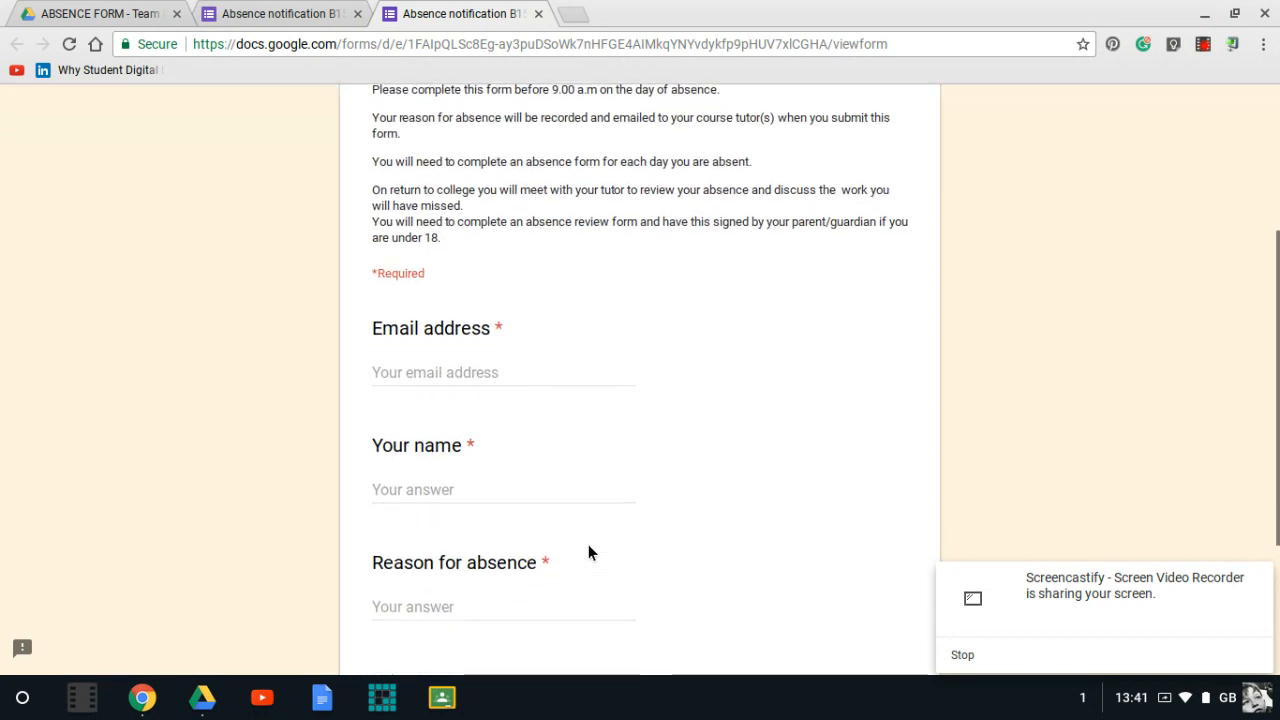
pyautogui.scroll(3, 588, 552)
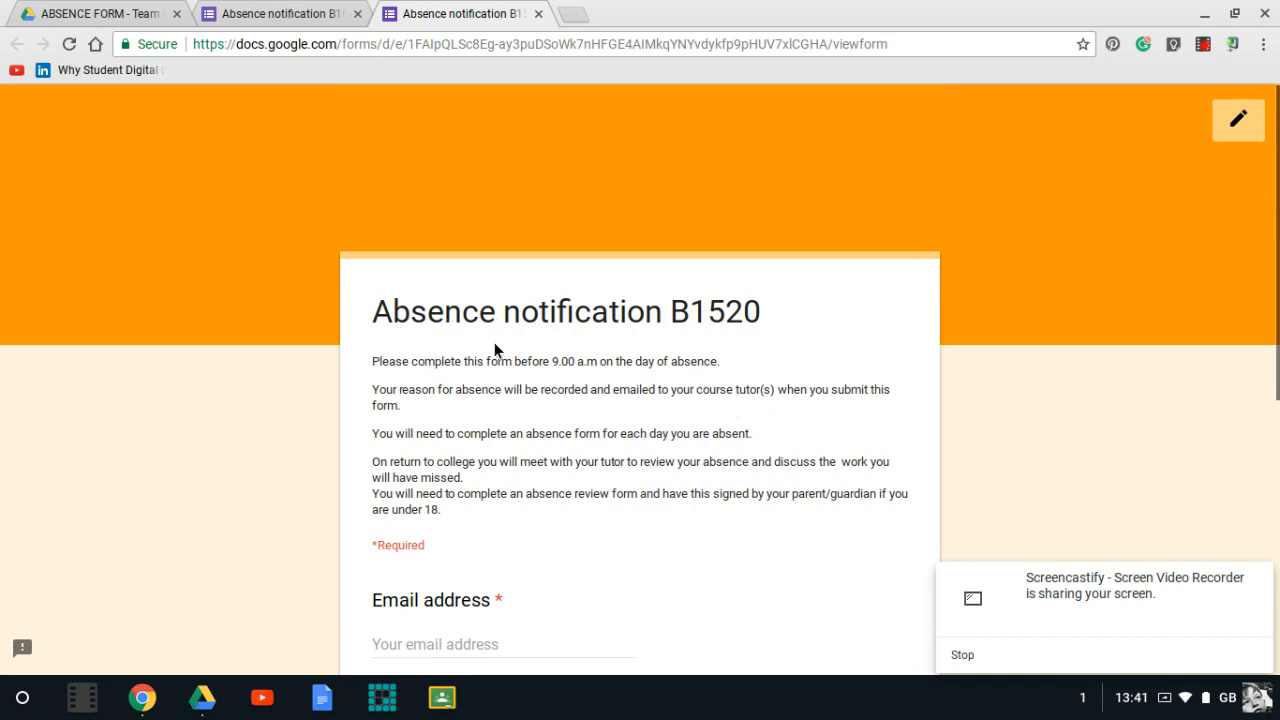
pyautogui.click(1238, 122)
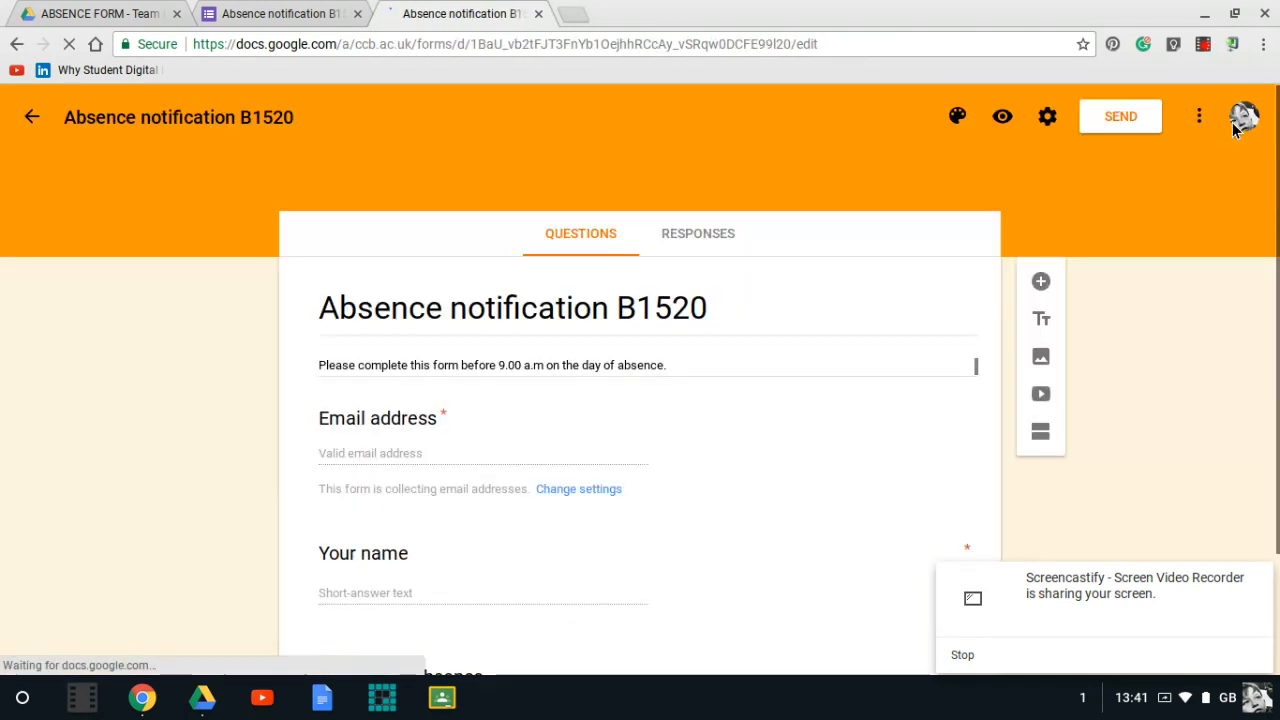
# - Scroll through the form's questions in the editor to review them
pyautogui.scroll(-2, 903, 290)
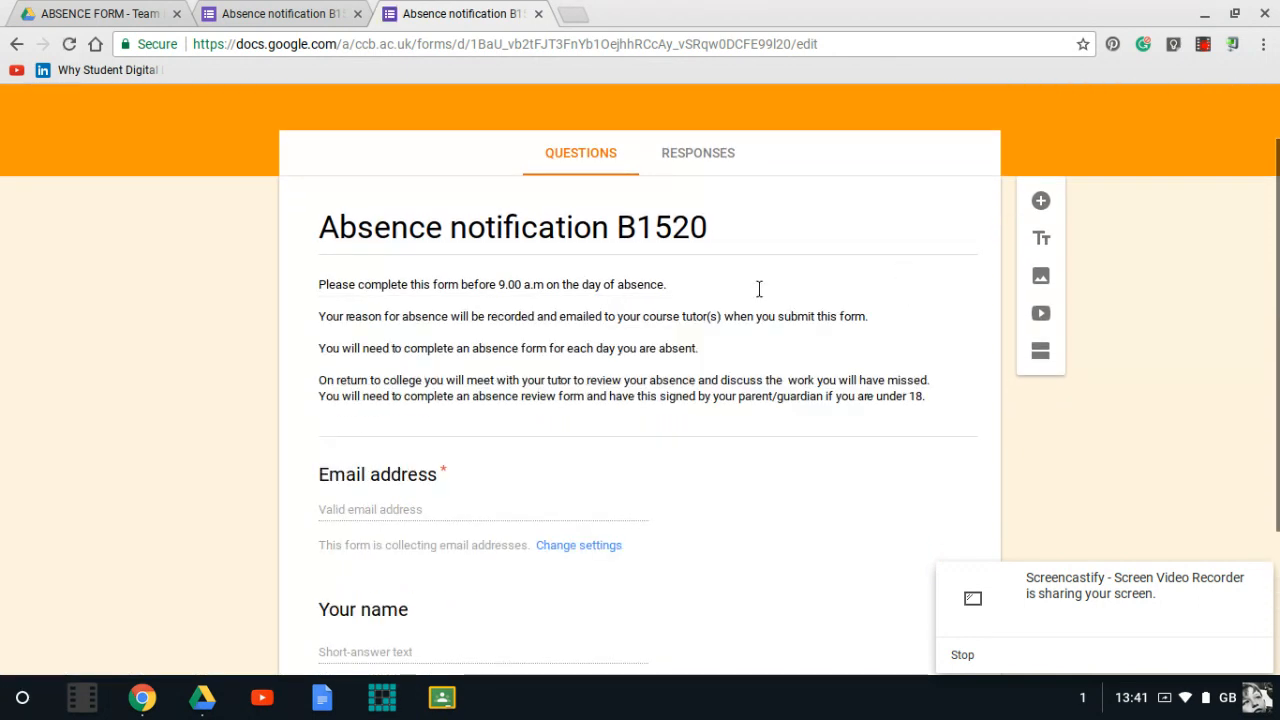
pyautogui.scroll(-2, 757, 291)
pyautogui.scroll(-1, 457, 391)
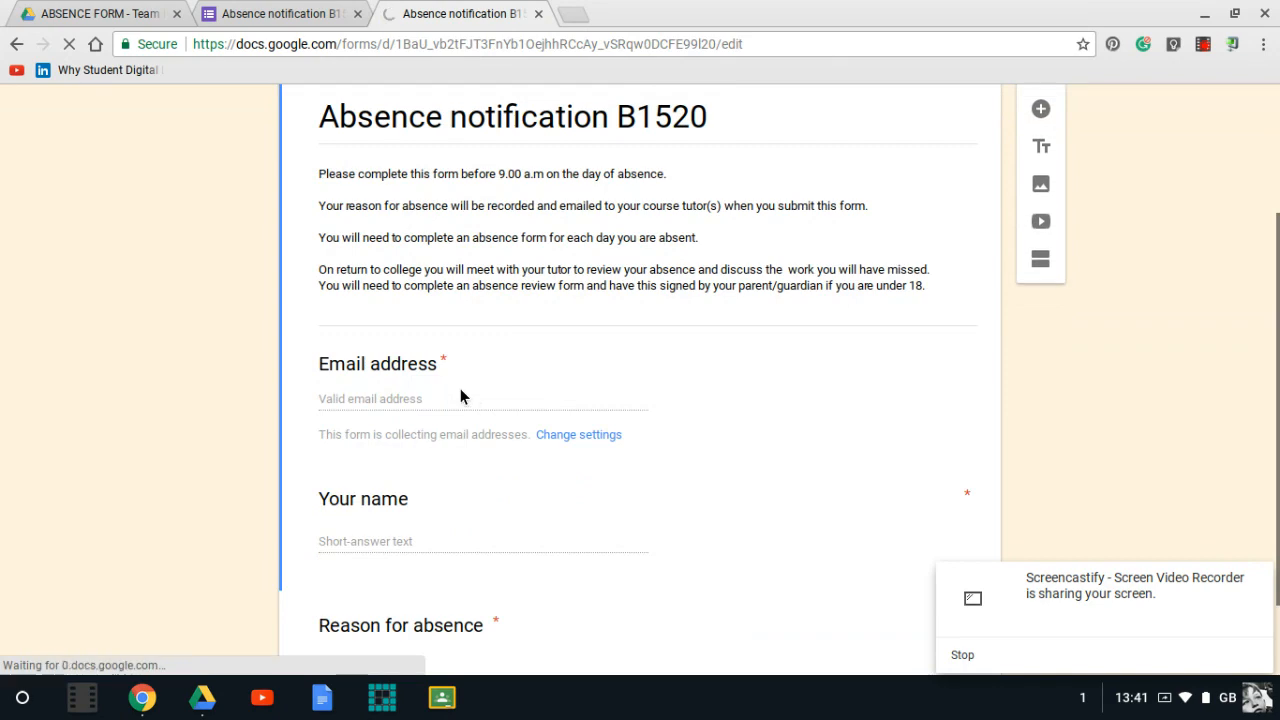
pyautogui.scroll(-1, 385, 523)
pyautogui.scroll(-2, 426, 483)
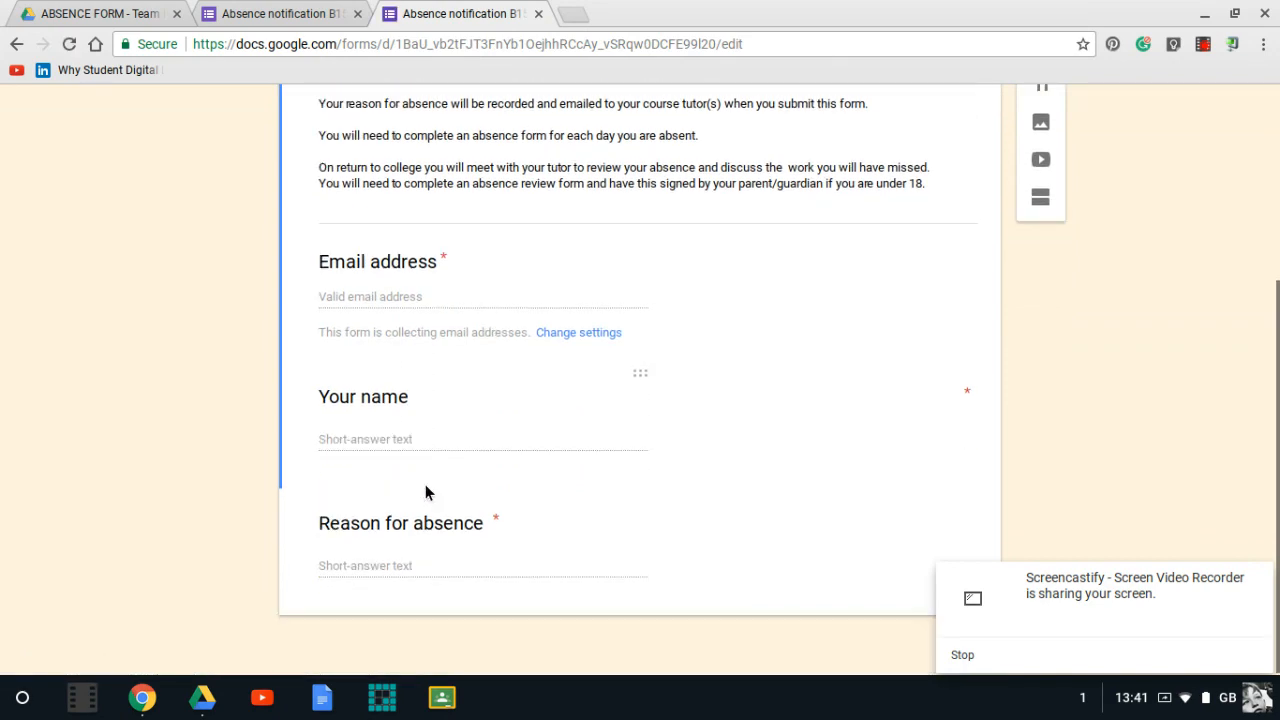
pyautogui.scroll(5, 646, 503)
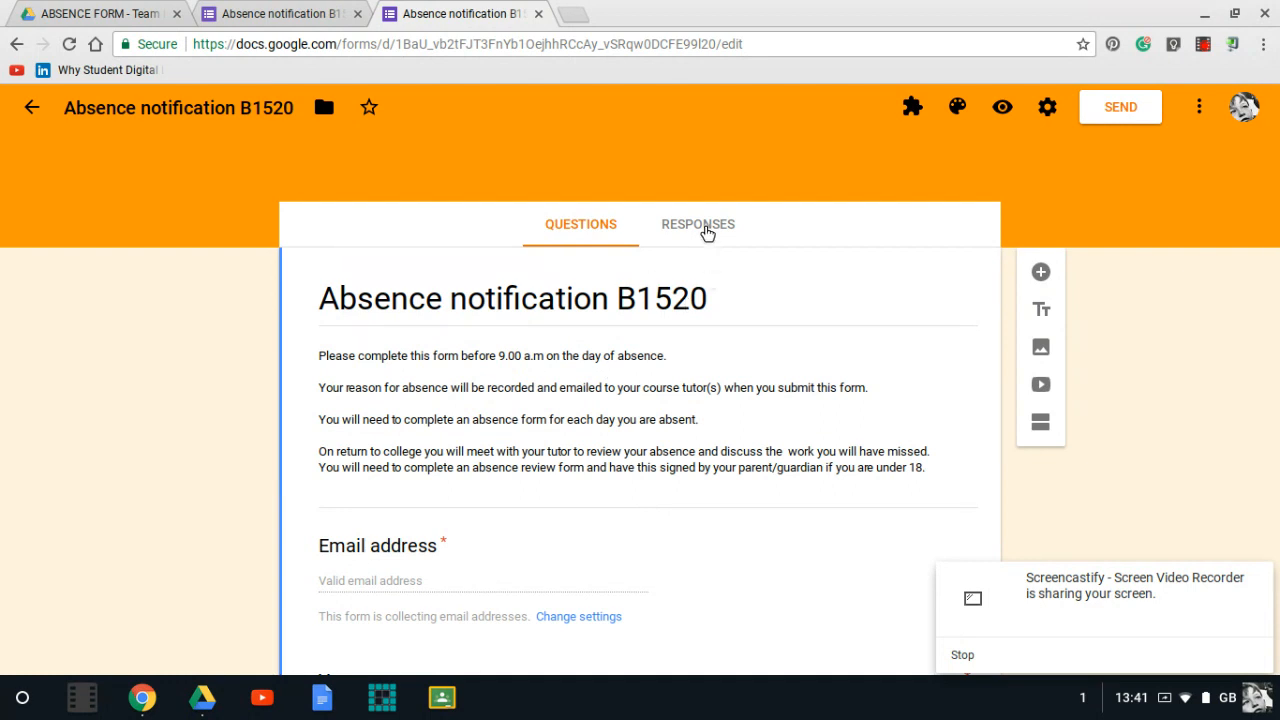
pyautogui.scroll(-3, 811, 374)
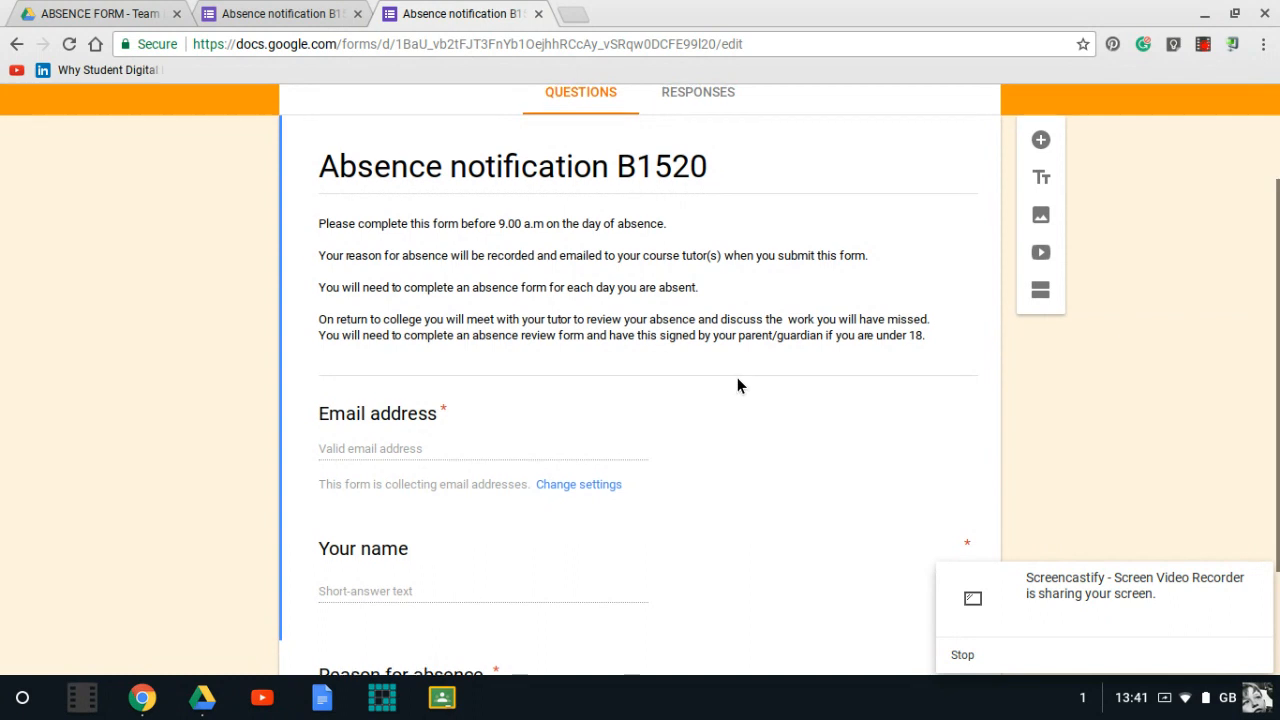
pyautogui.scroll(1, 737, 386)
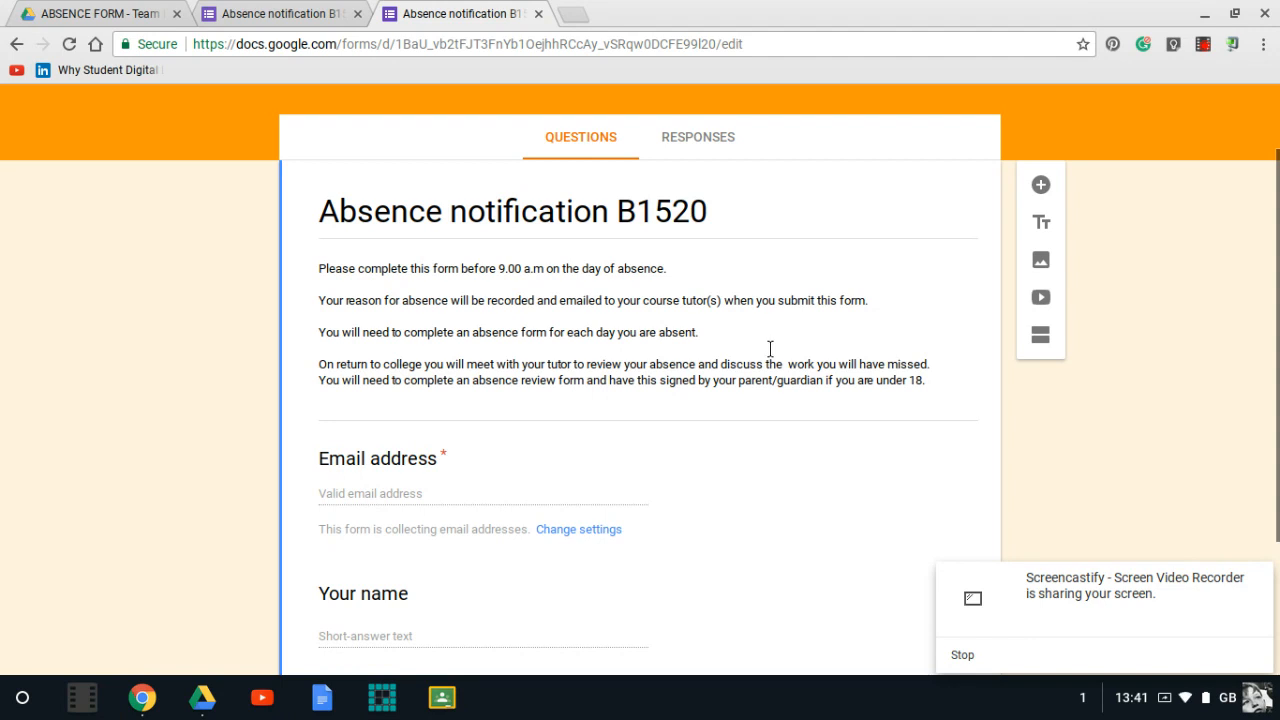
pyautogui.scroll(2, 789, 317)
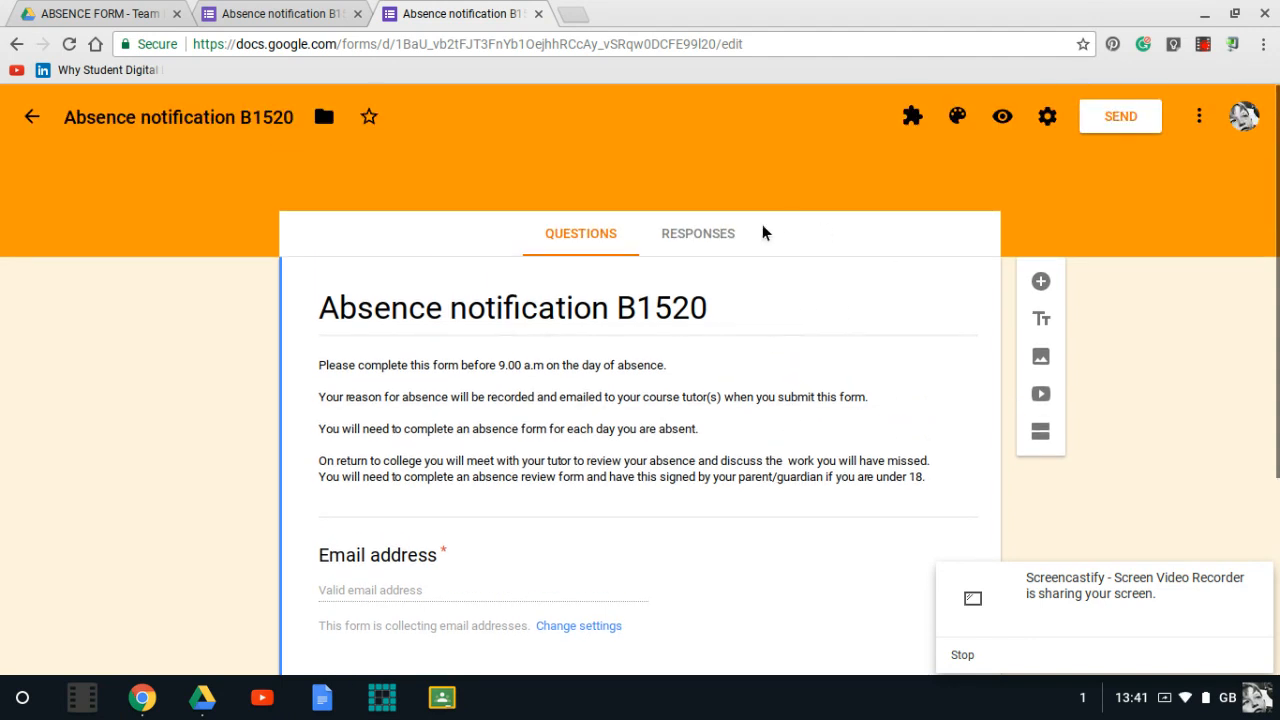
# - Create a new spreadsheet to collect the form's responses
pyautogui.click(717, 250)
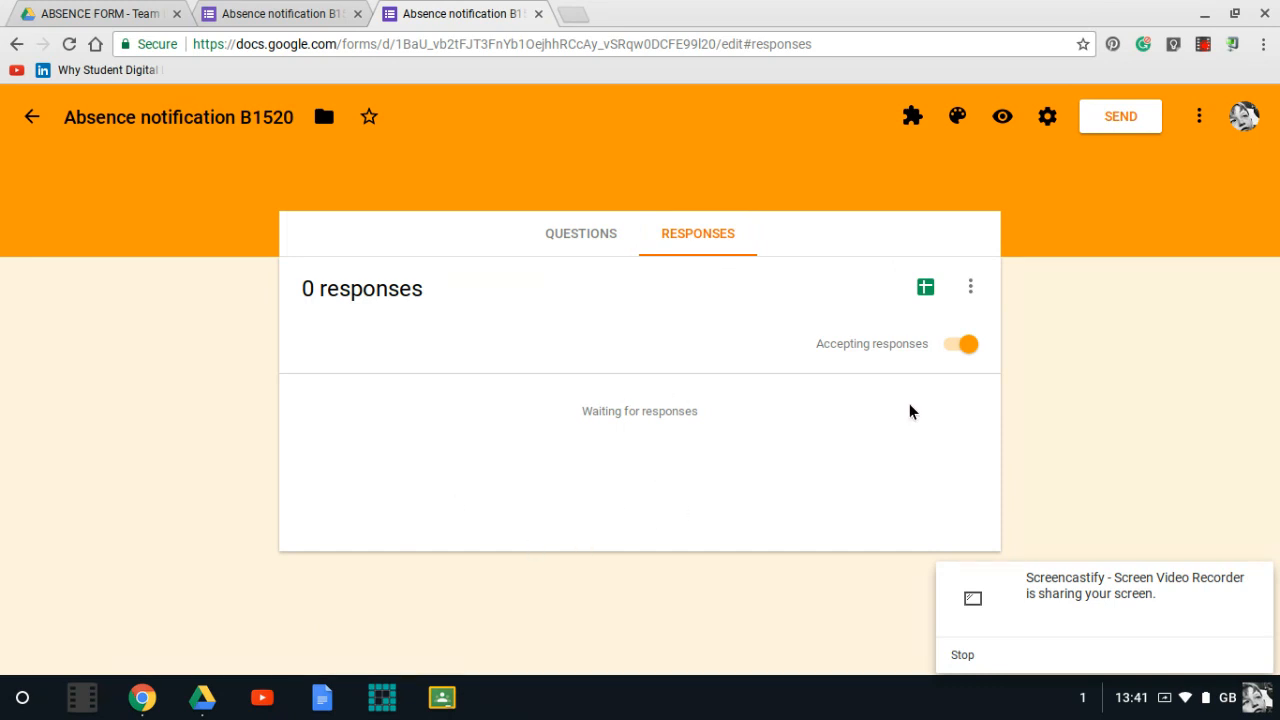
pyautogui.click(926, 290)
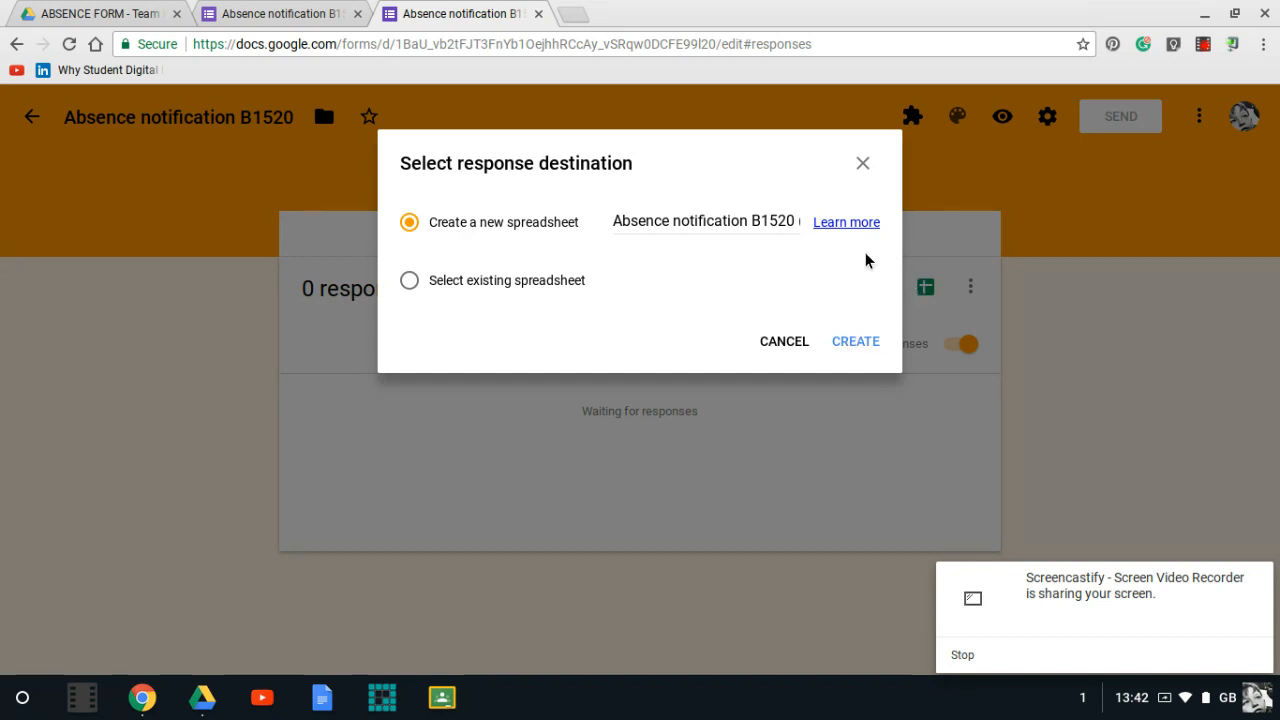
pyautogui.click(857, 342)
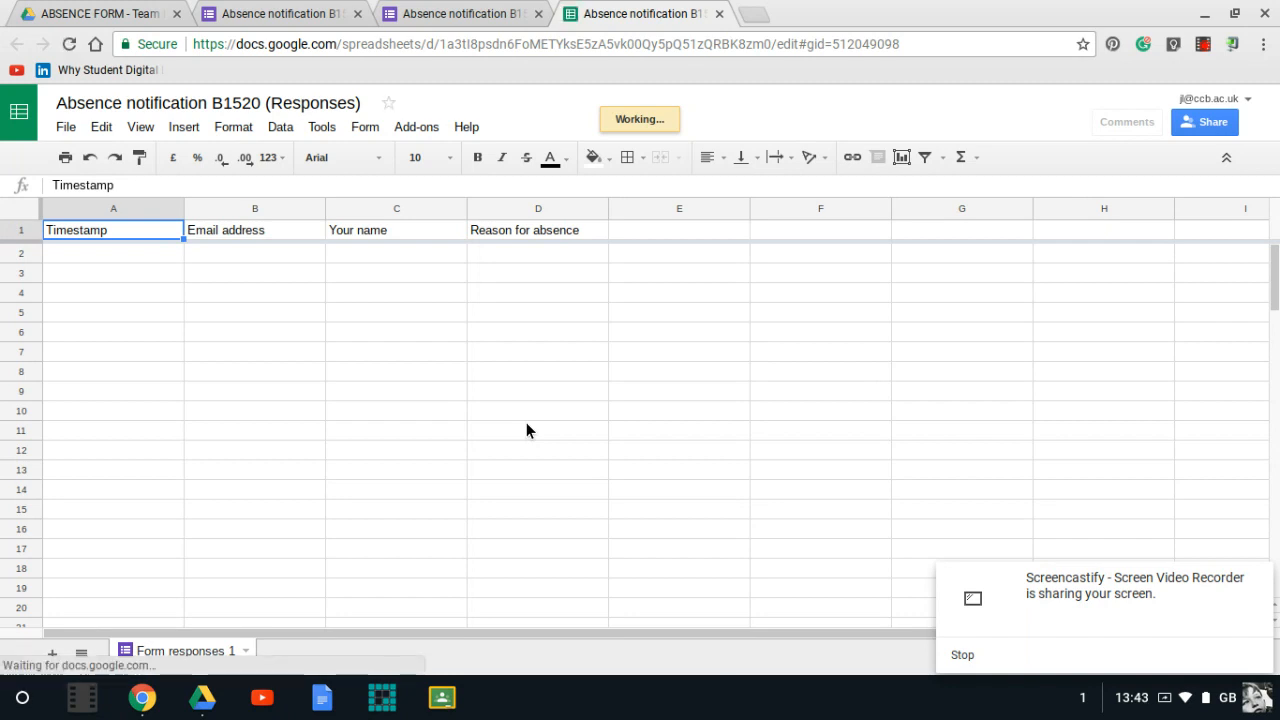
# - Return to the form editor and enable the Form Notifications add-on for this form
pyautogui.click(456, 13)
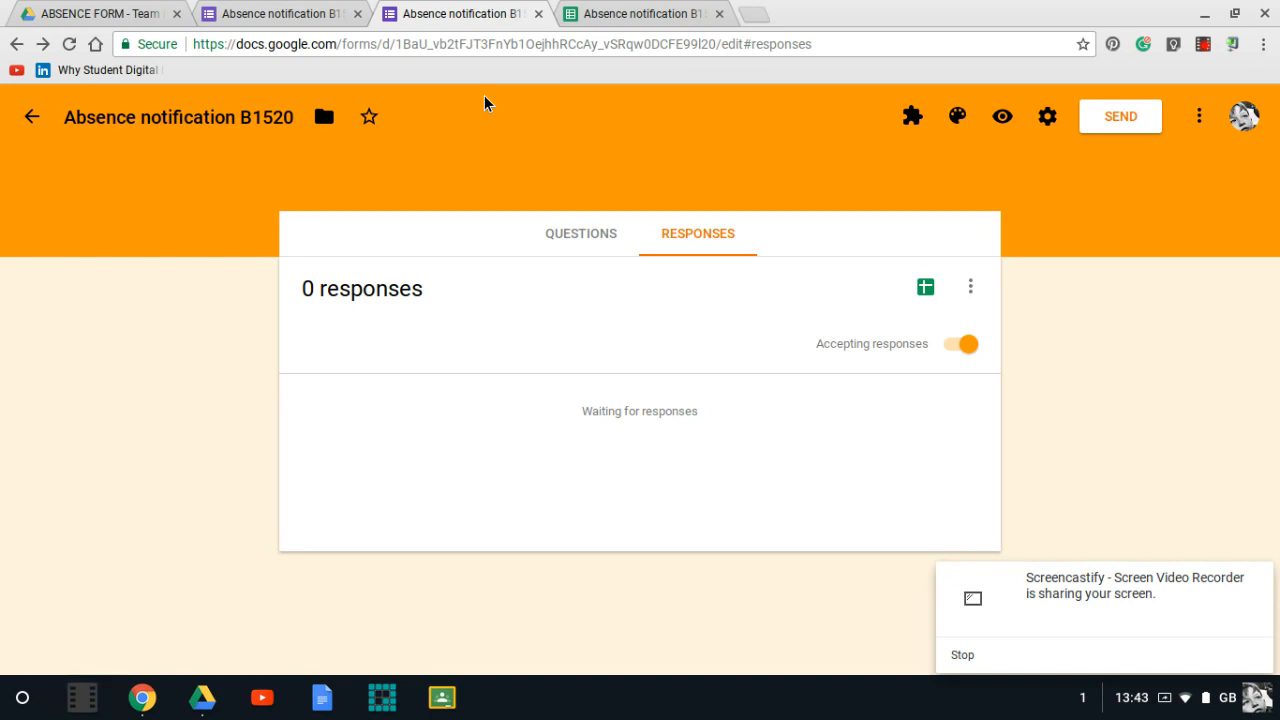
pyautogui.click(1201, 117)
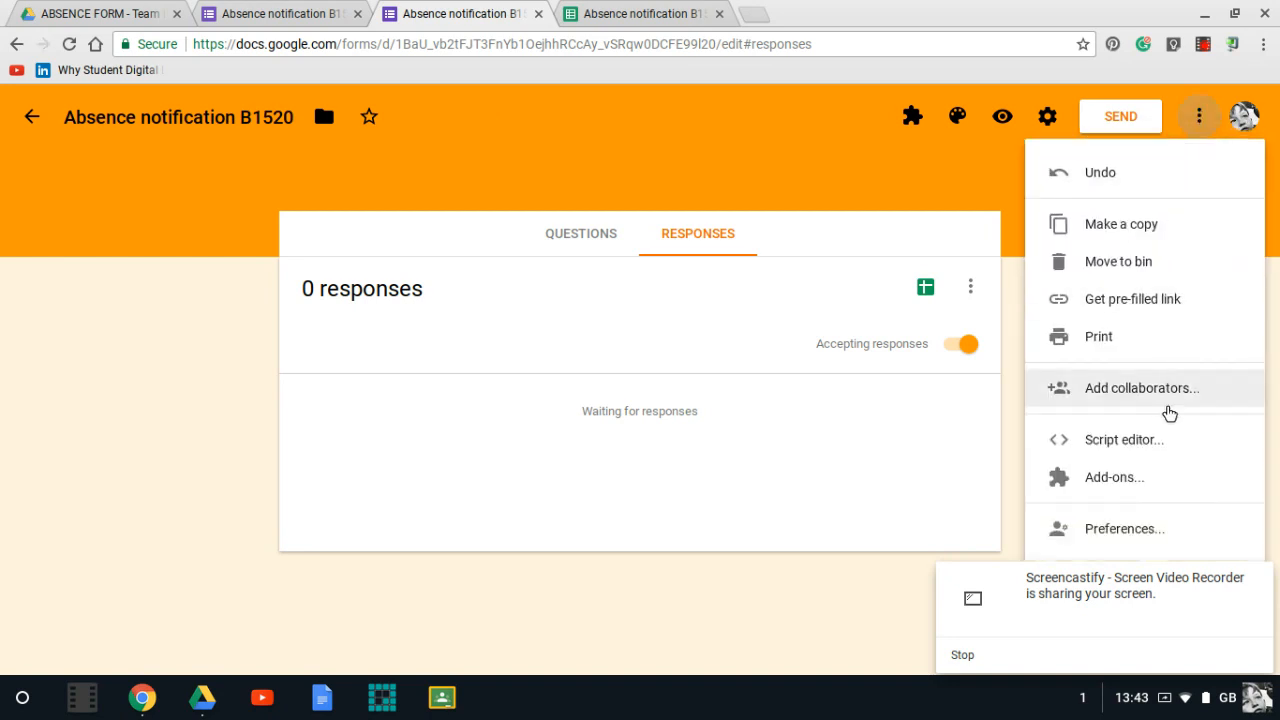
pyautogui.click(1133, 479)
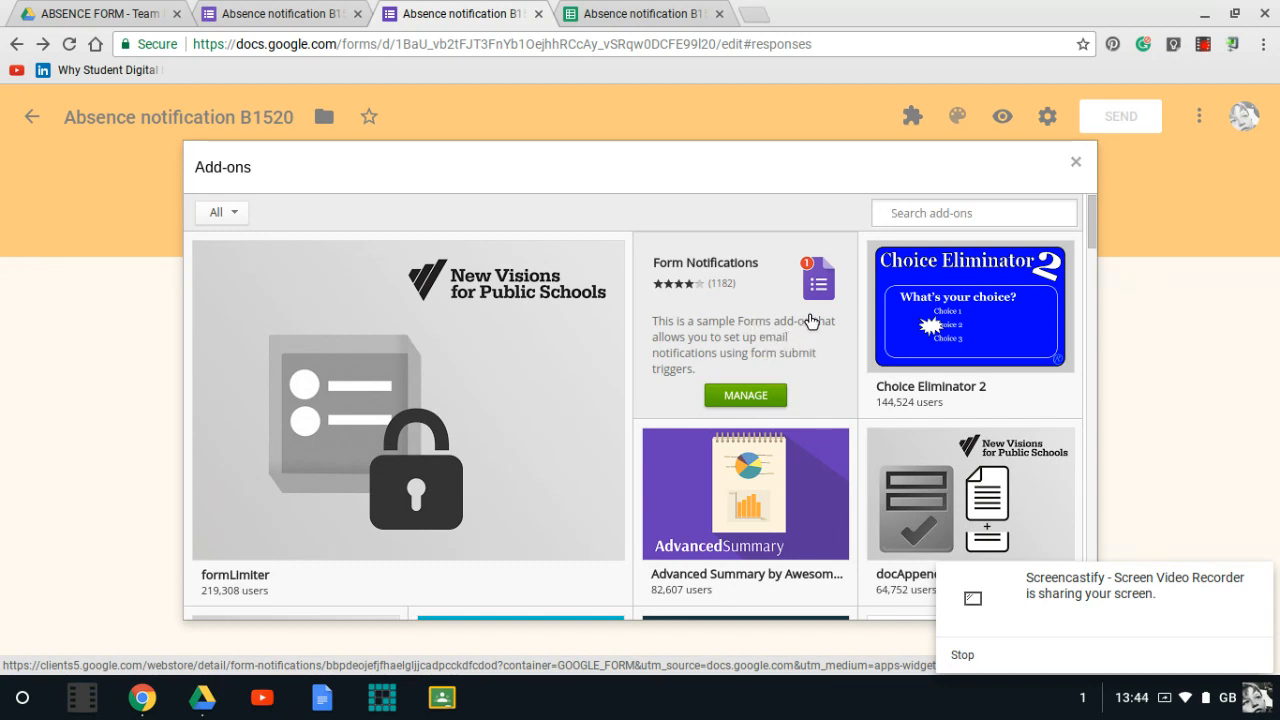
pyautogui.click(755, 400)
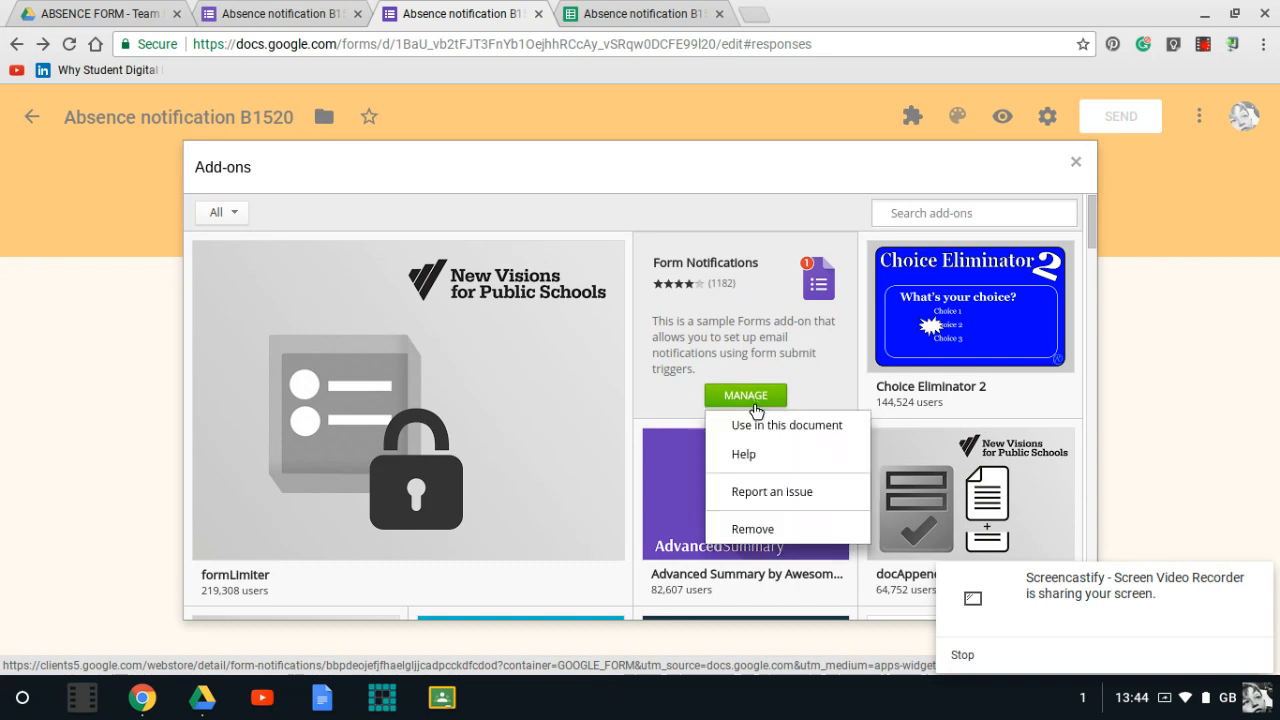
pyautogui.click(787, 540)
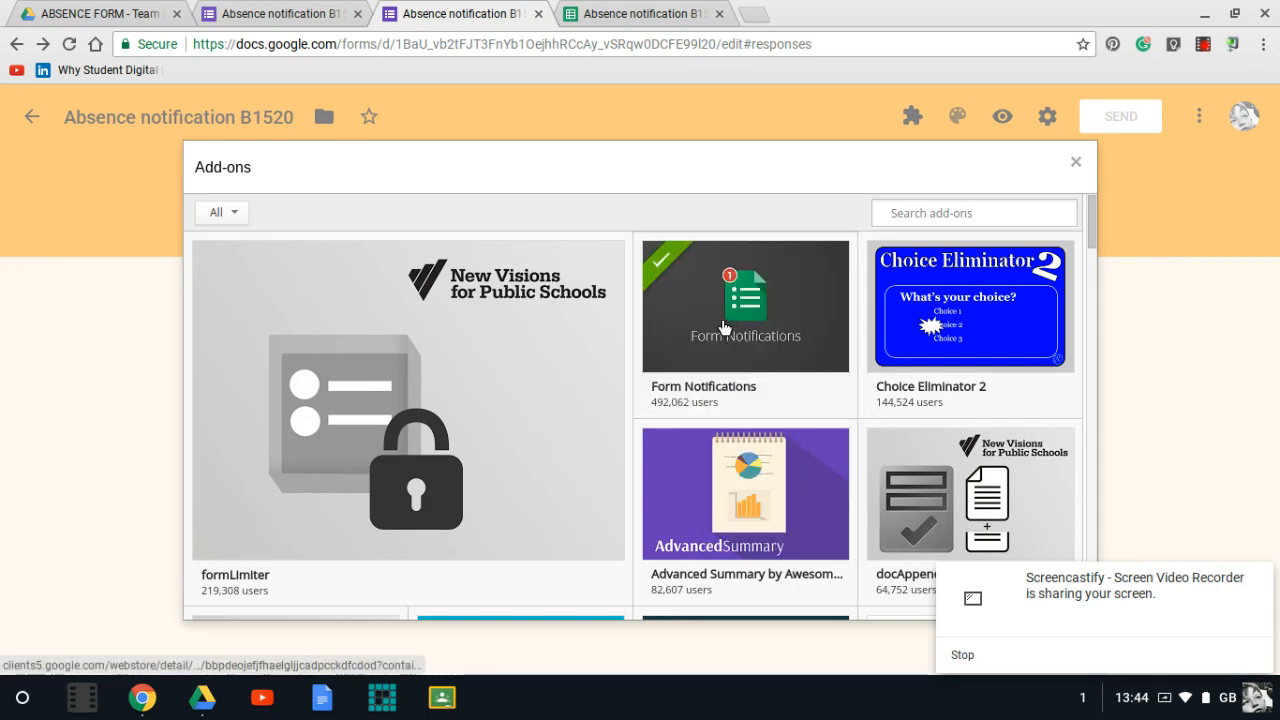
pyautogui.click(1075, 162)
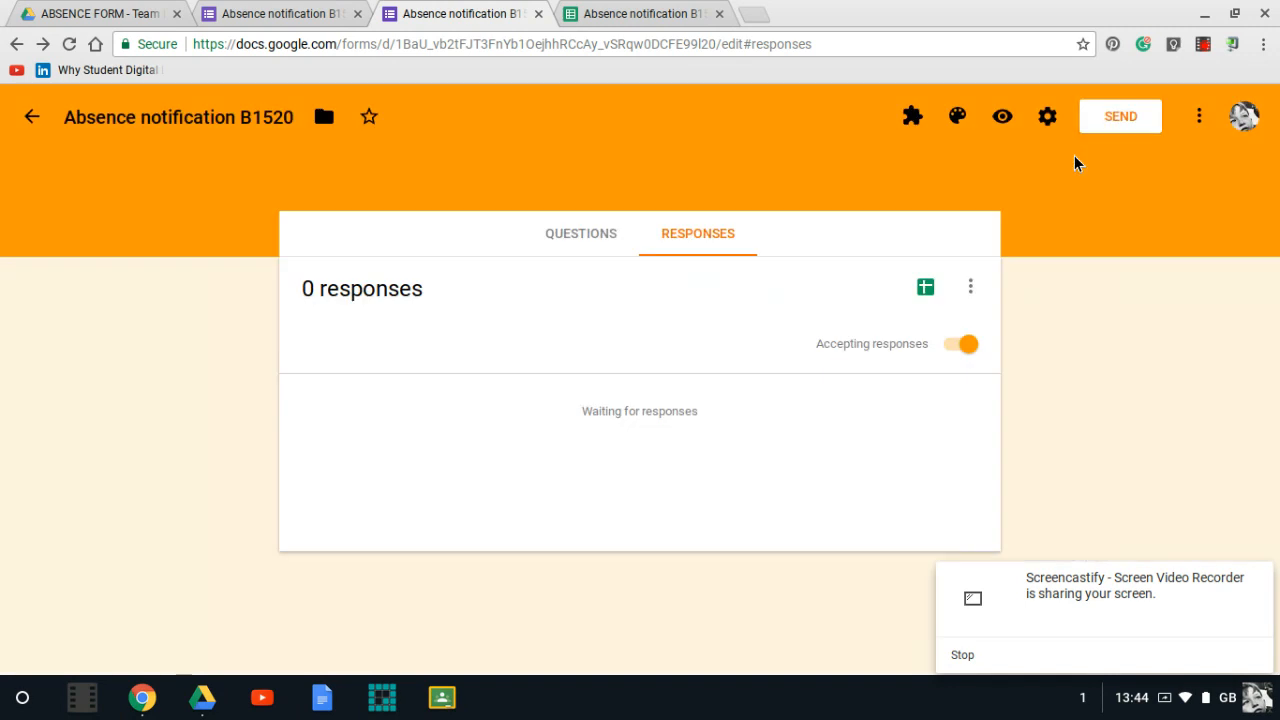
# - Open the Form Notifications add-on's configuration and turn on Notify me
pyautogui.click(912, 118)
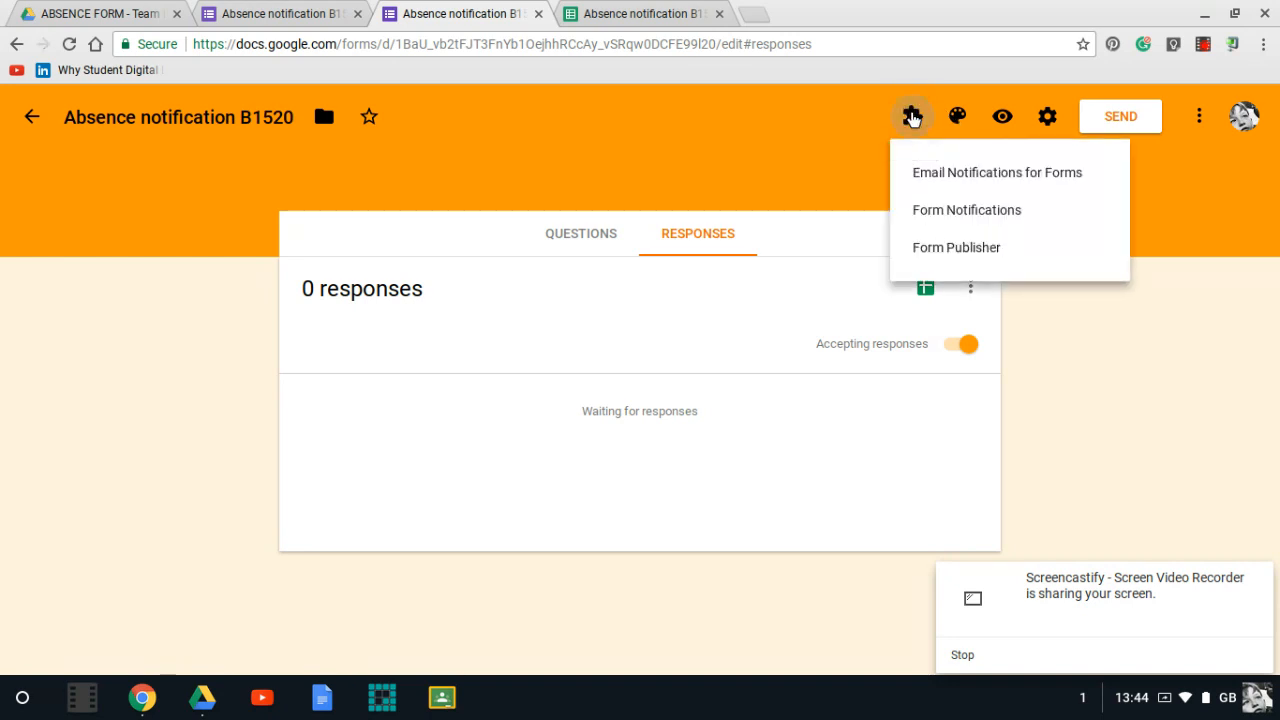
pyautogui.click(974, 212)
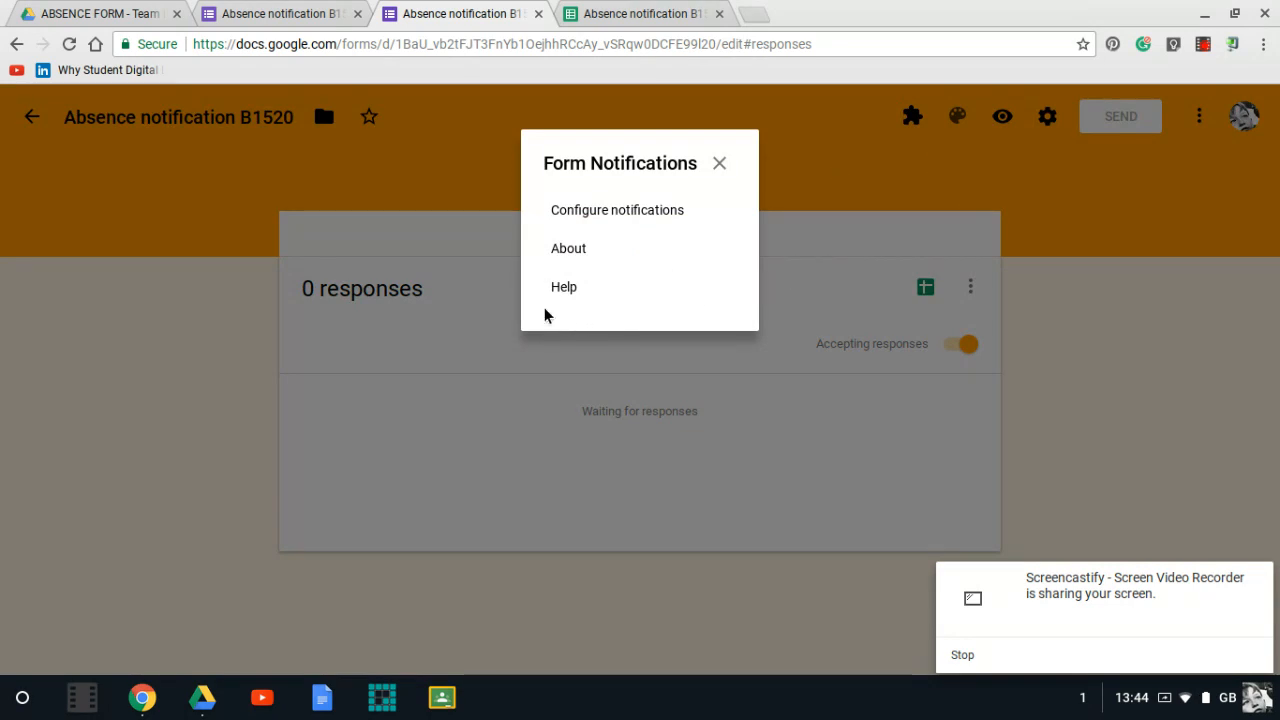
pyautogui.click(621, 218)
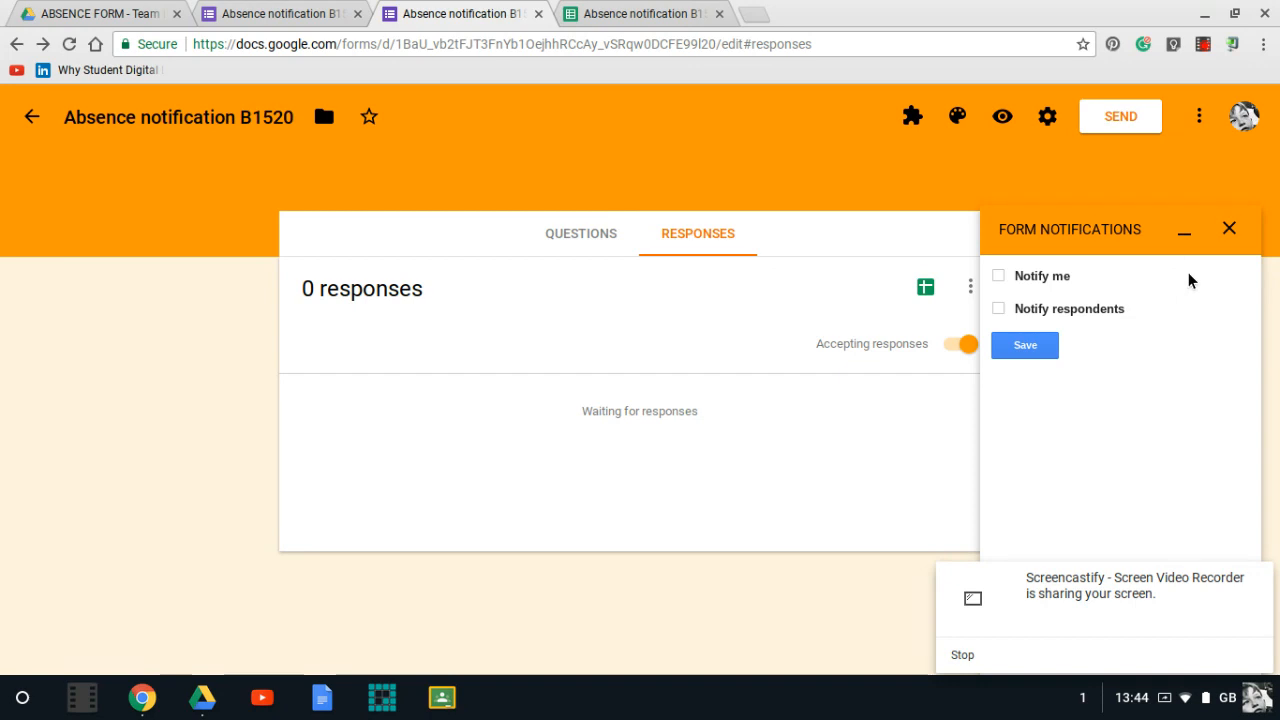
pyautogui.click(998, 276)
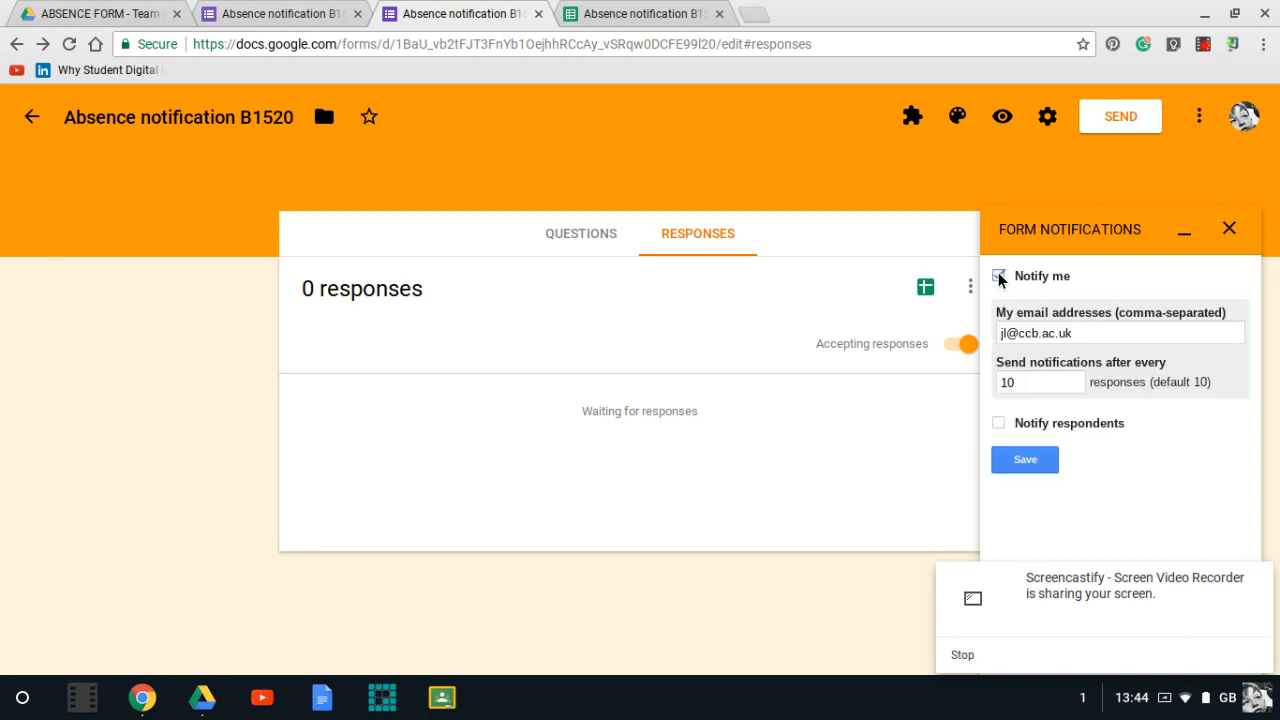
# - Add a second recipient's email address to the notification list, set notifications after every 1 response, and save
pyautogui.click(1090, 334)
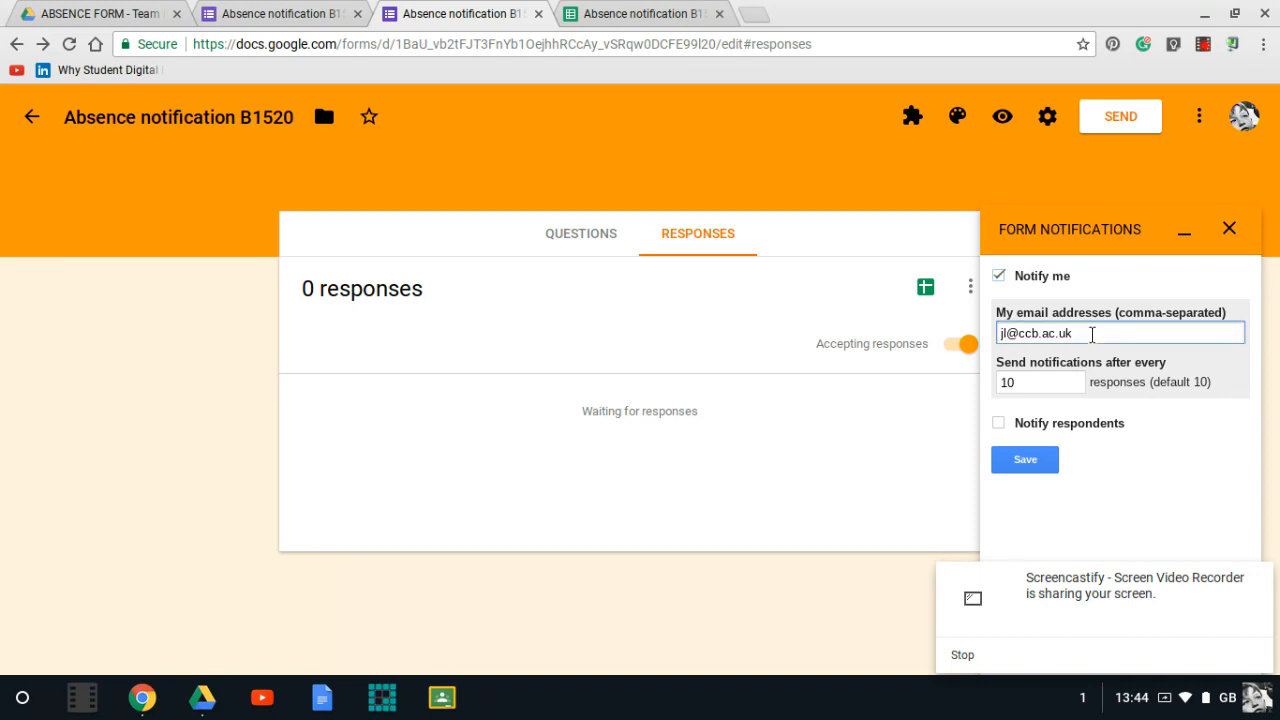
pyautogui.doubleClick(1068, 384)
pyautogui.write('1')
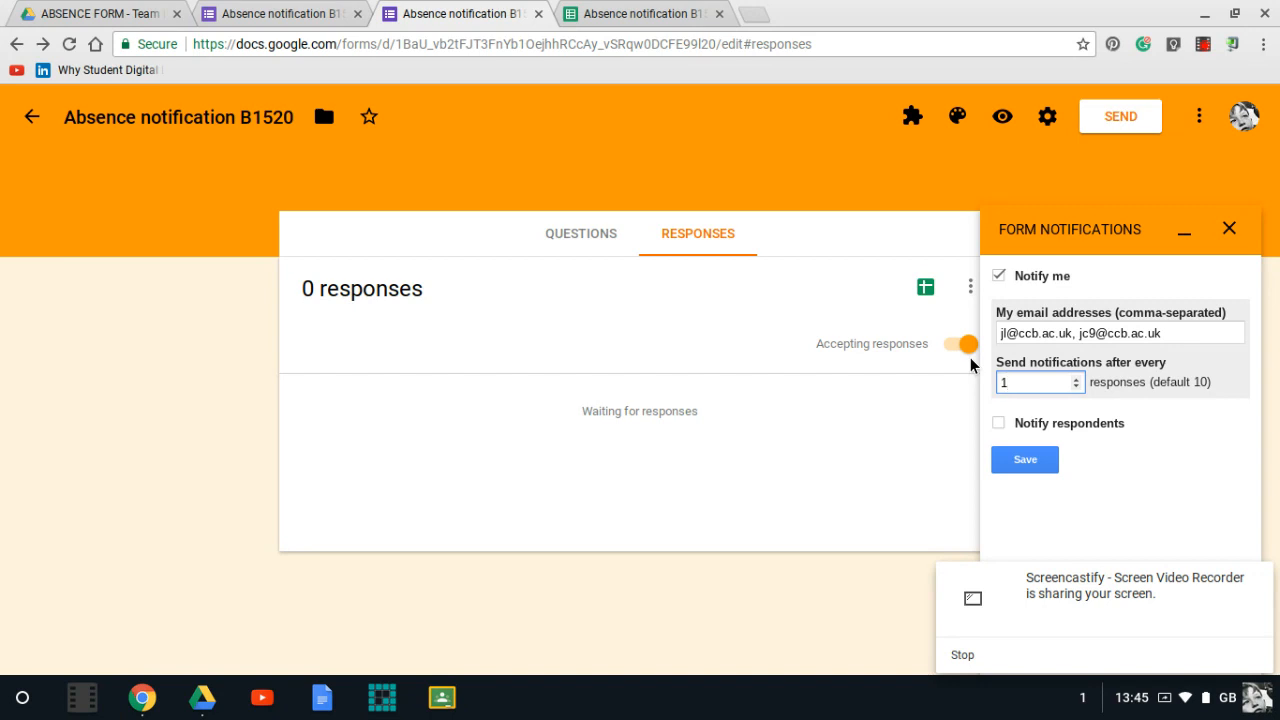
pyautogui.click(1035, 463)
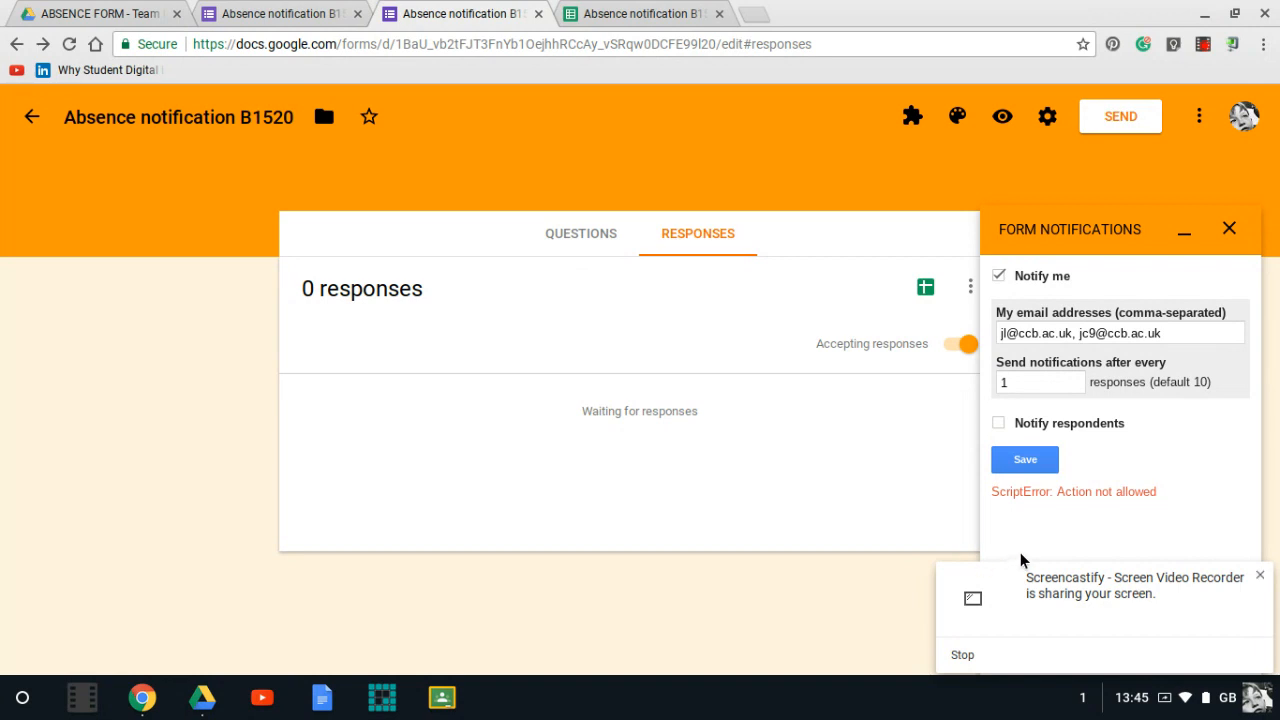
# - Remove the space after the comma in the recipient list, save the notification settings again, and close the panel
pyautogui.click(1072, 382)
pyautogui.click(1076, 333)
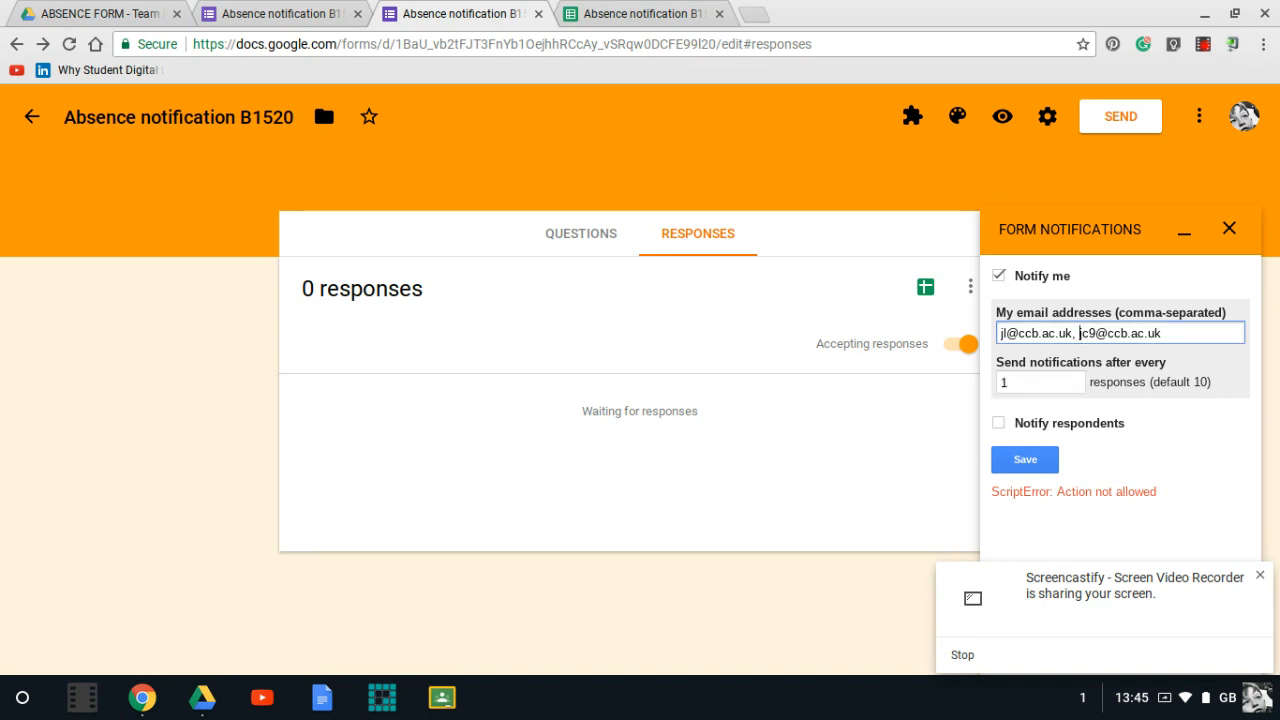
pyautogui.press('BackSpace')
pyautogui.click(1025, 460)
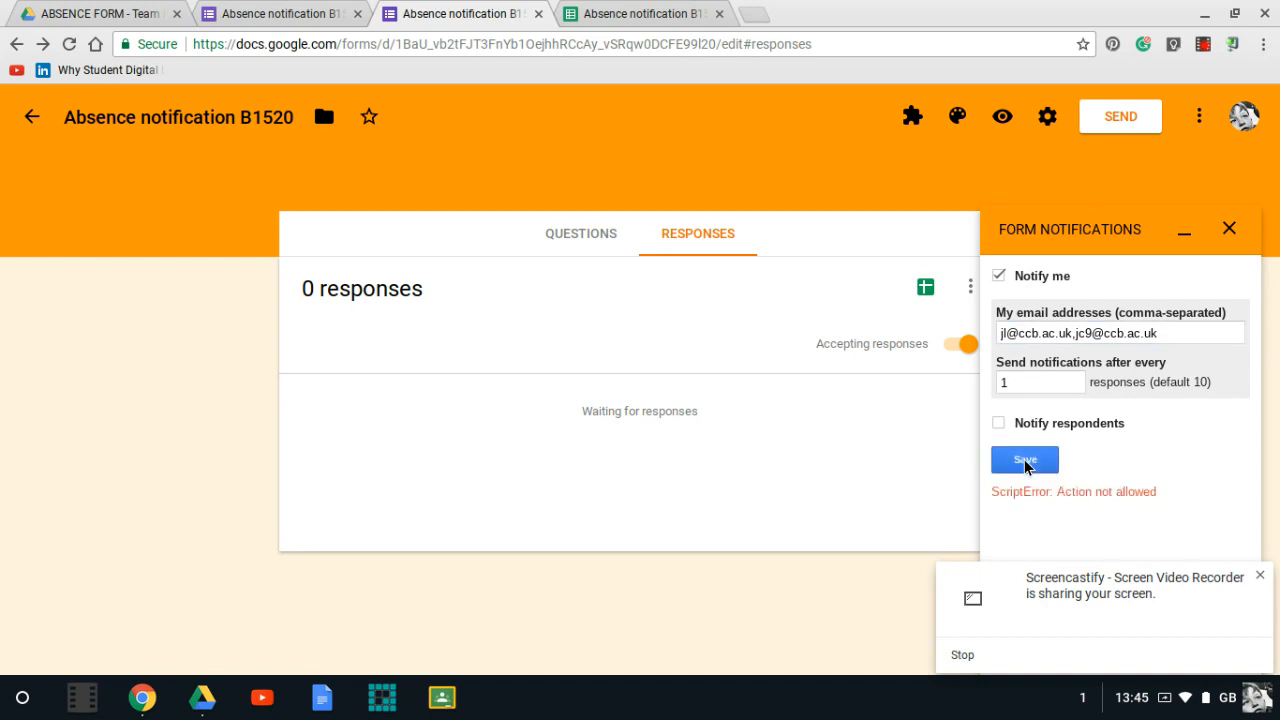
pyautogui.click(1229, 229)
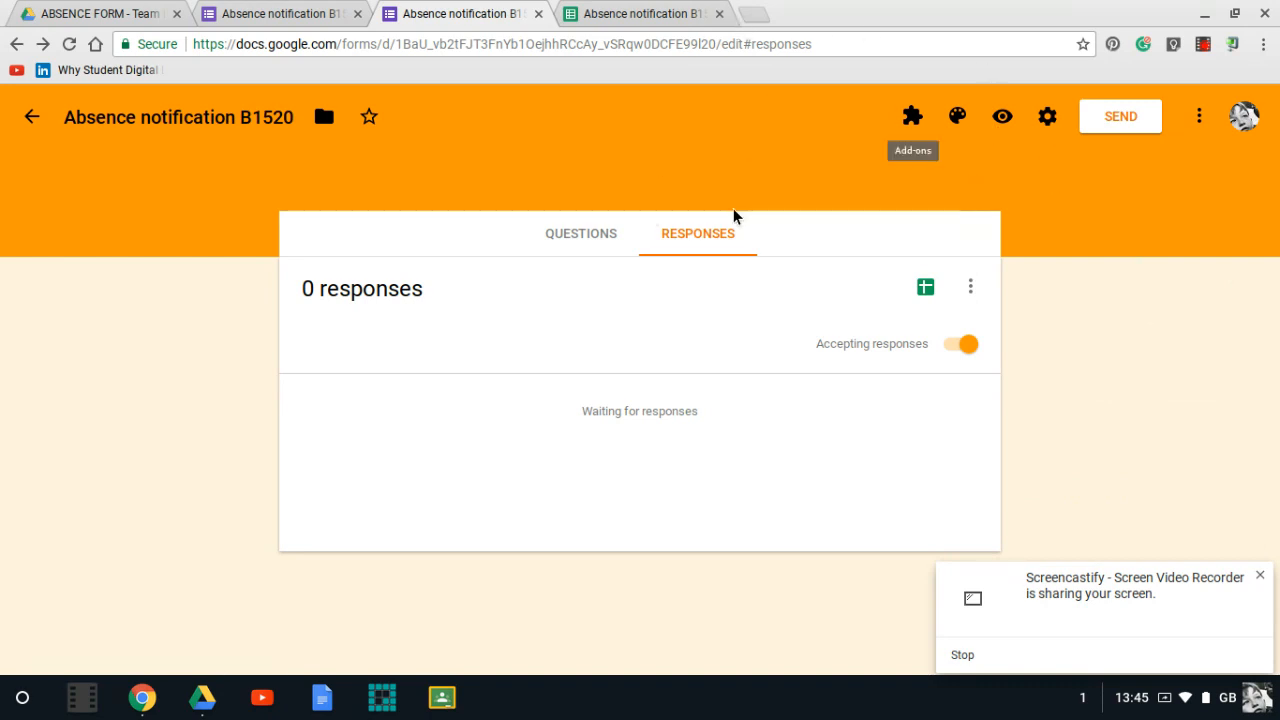
# - Preview the live form and enter a test email address in the Email address question
pyautogui.click(1000, 116)
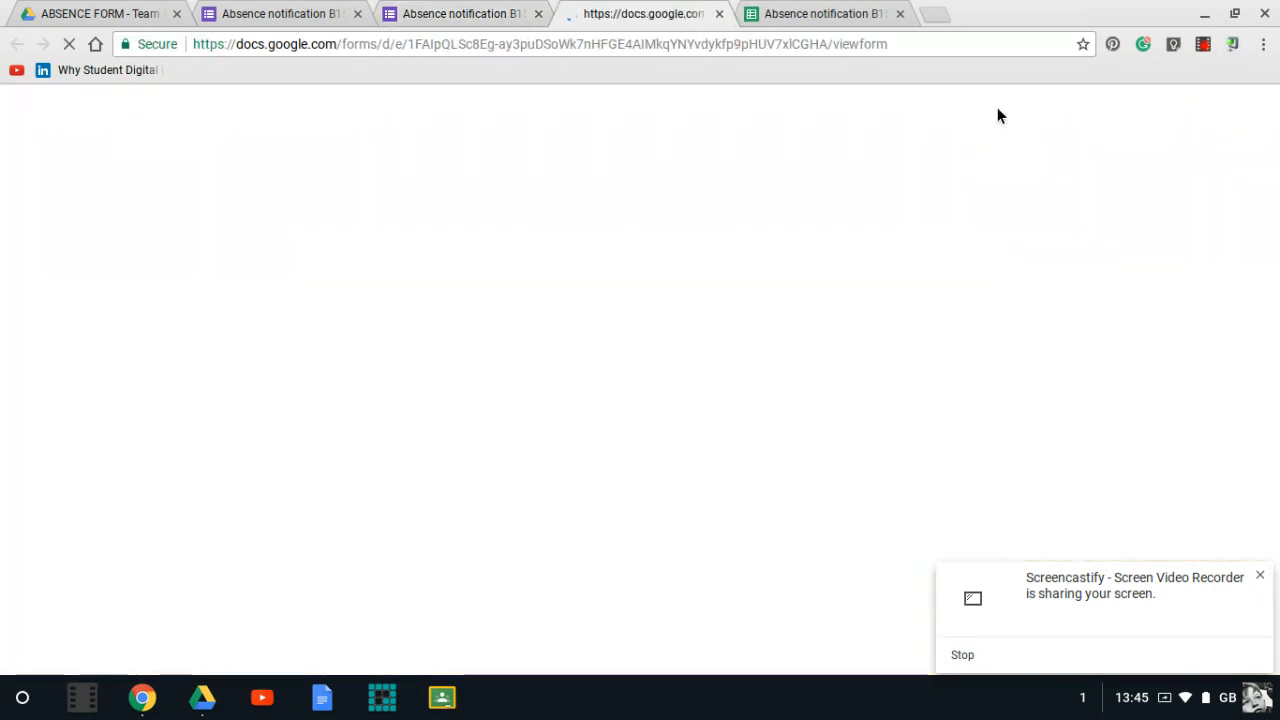
pyautogui.scroll(-4, 848, 305)
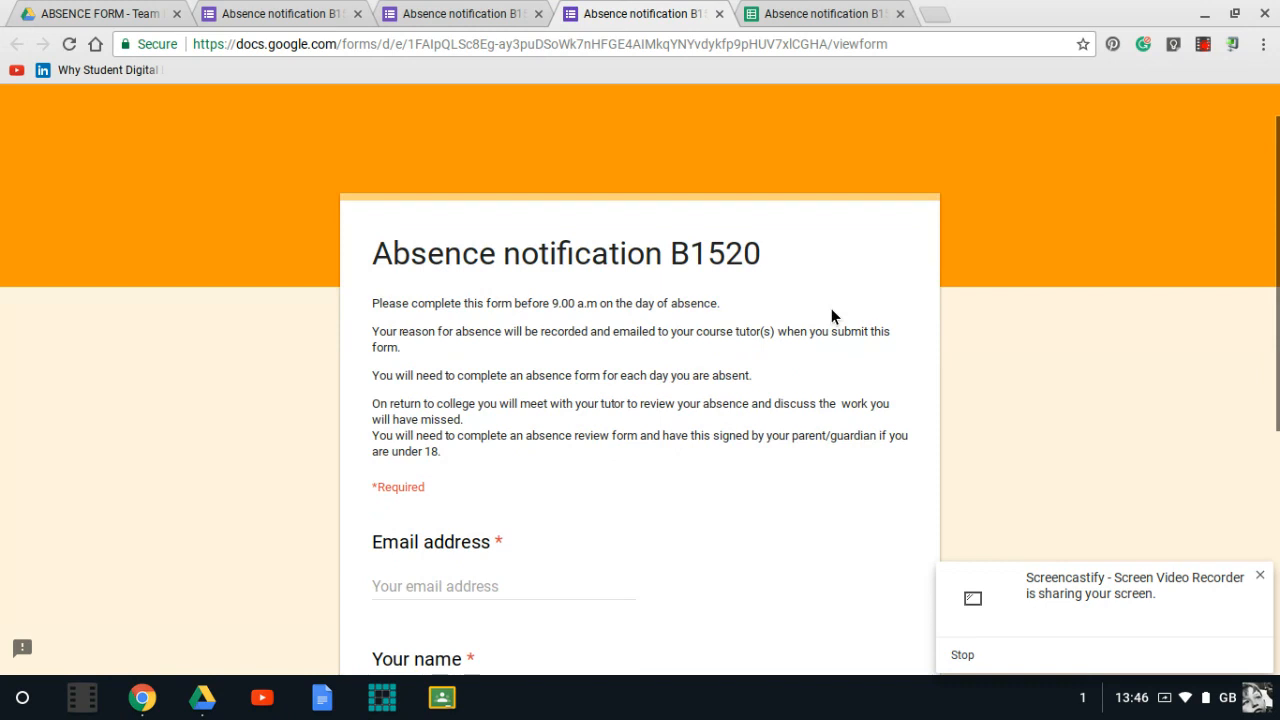
pyautogui.click(462, 267)
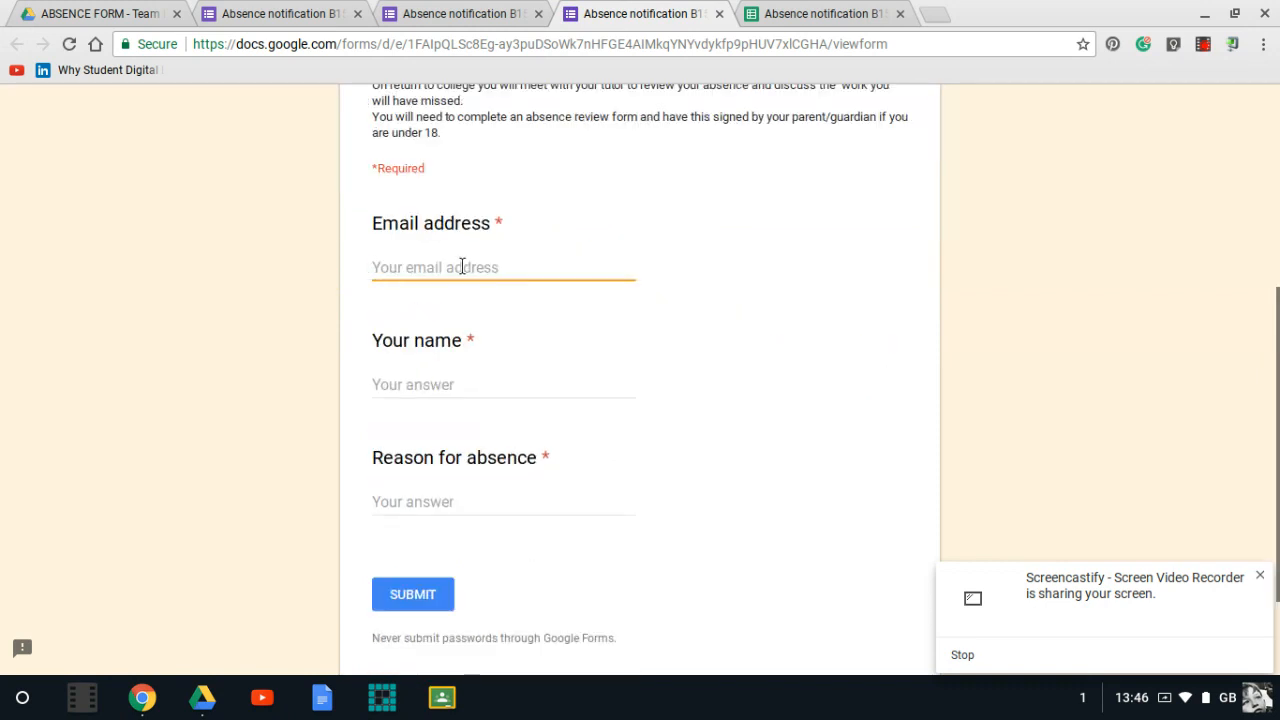
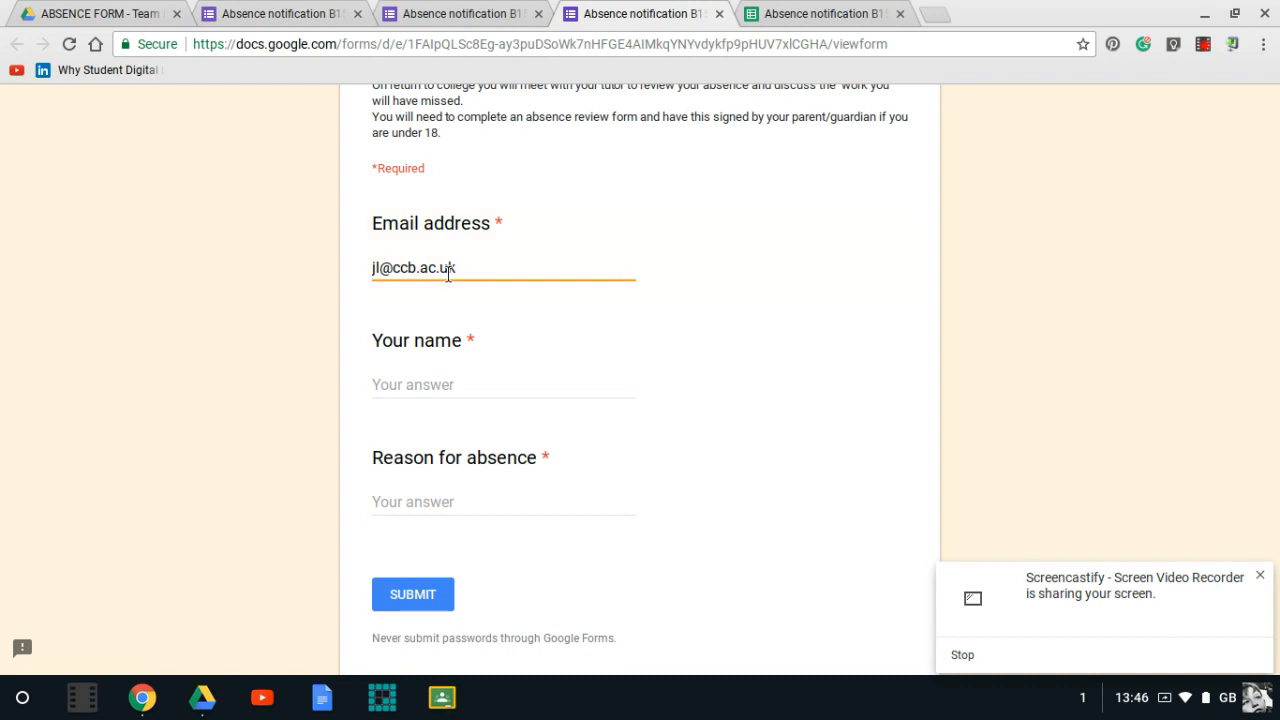
# - Enter a test name and the reason Flu., submit the response, and switch to the responses spreadsheet
pyautogui.click(439, 383)
pyautogui.write('Jim')
pyautogui.click(414, 506)
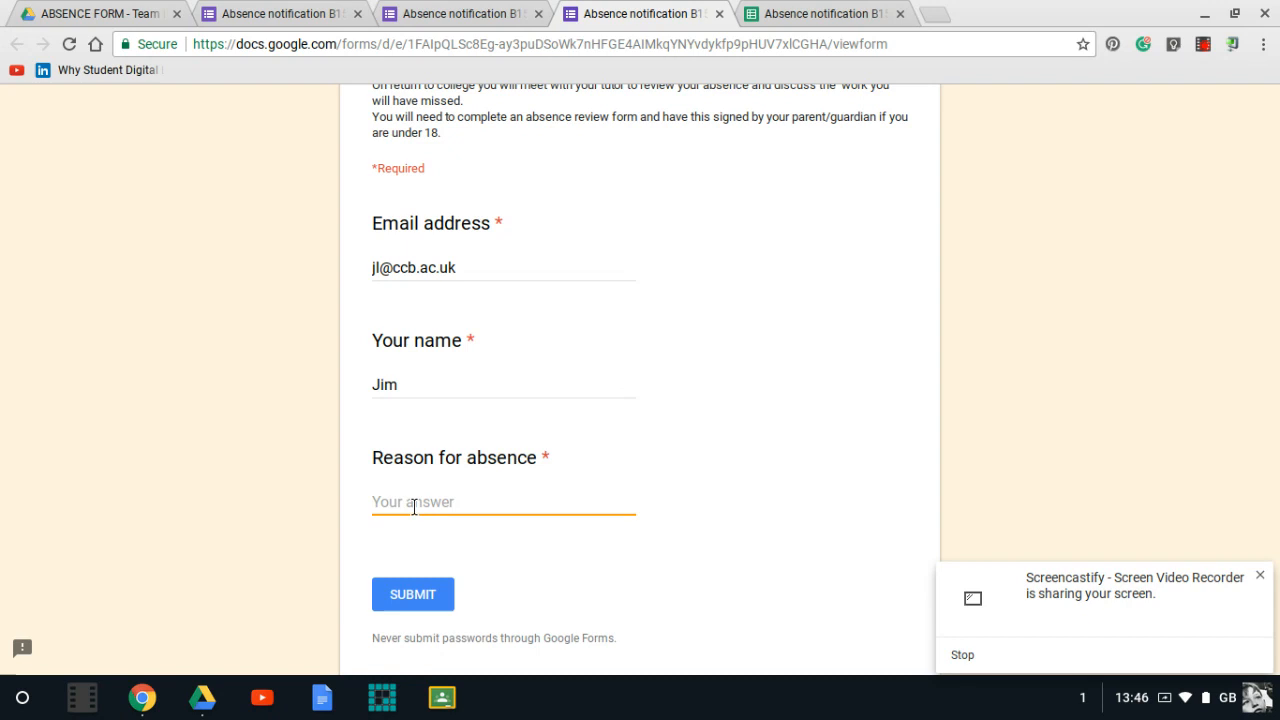
pyautogui.write('Flu')
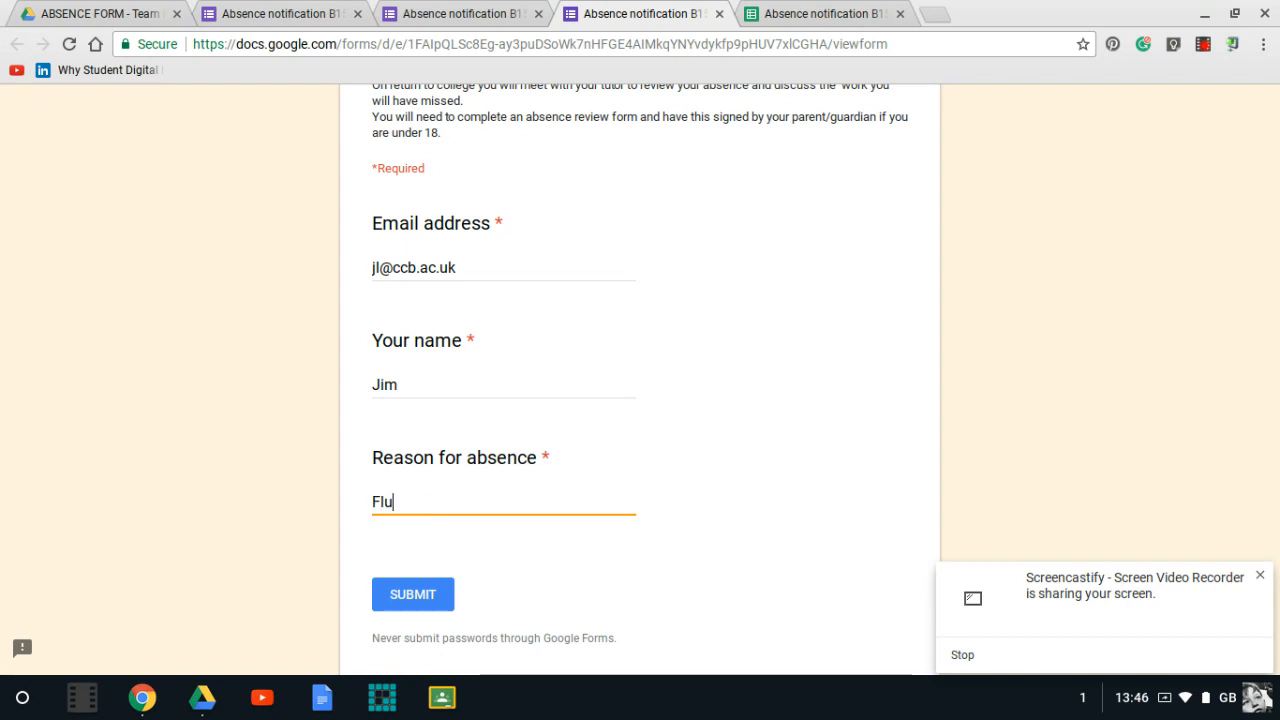
pyautogui.write('.')
pyautogui.click(401, 594)
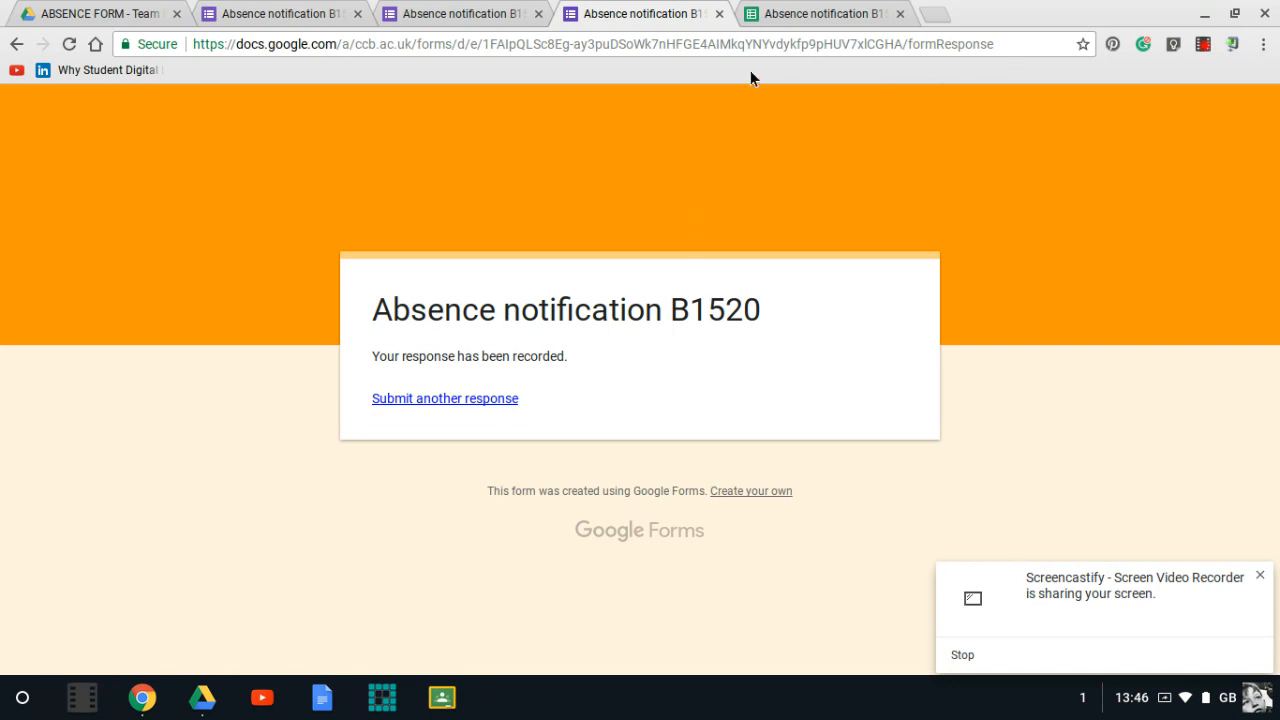
pyautogui.click(830, 20)
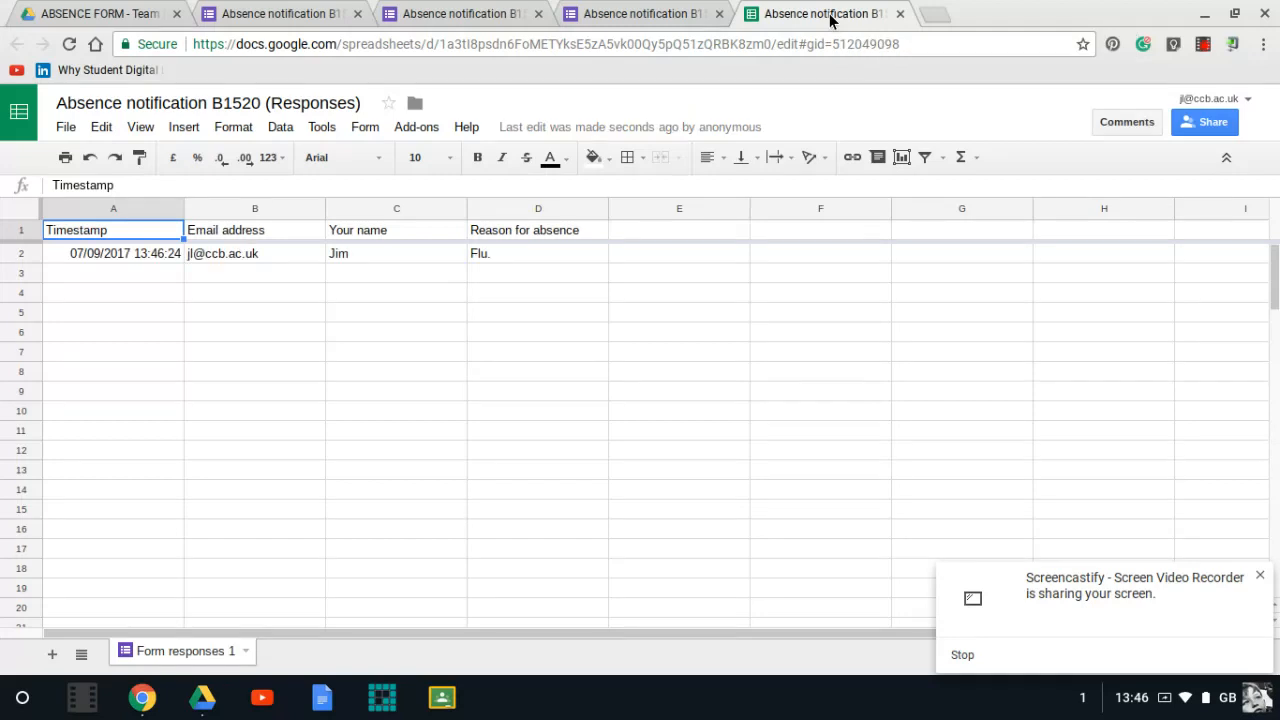